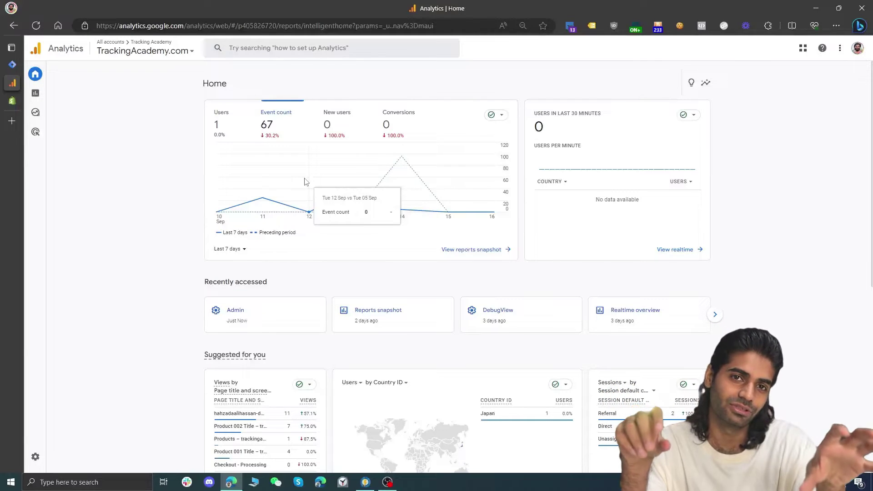
Open the TrackingAcademy web data stream in the property's admin settings and copy its measurement ID
left_click(46, 459)
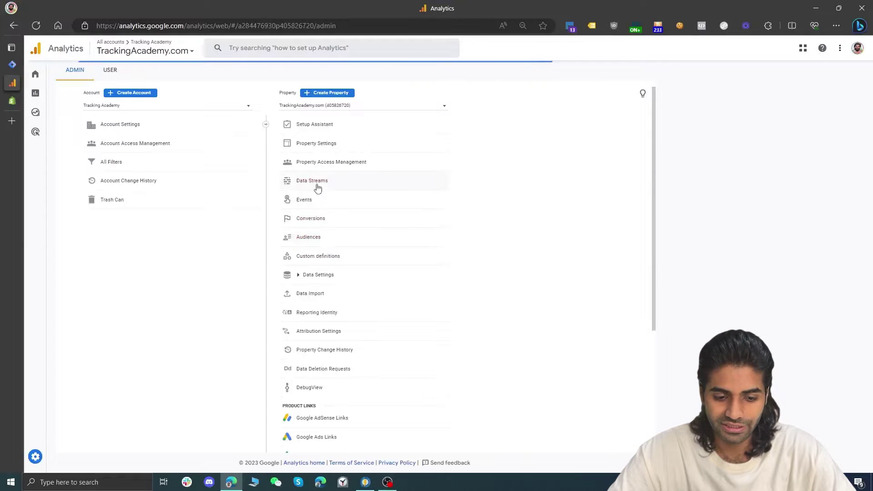
left_click(317, 188)
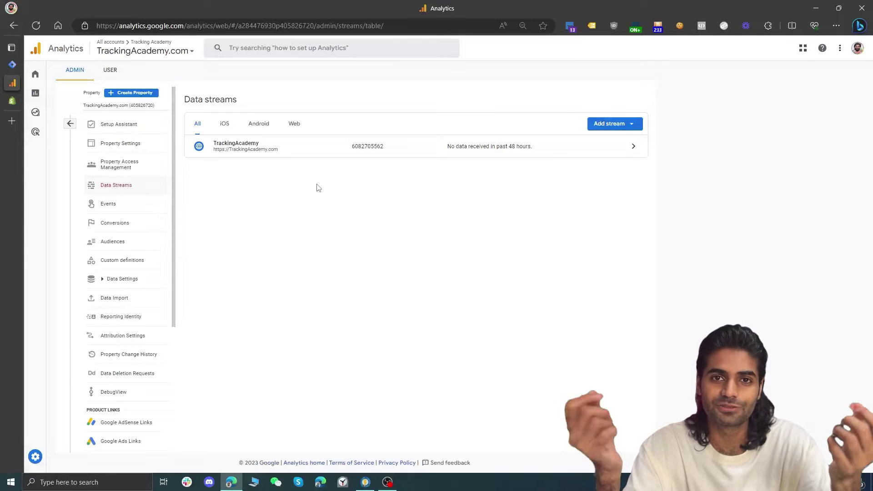
left_click(326, 151)
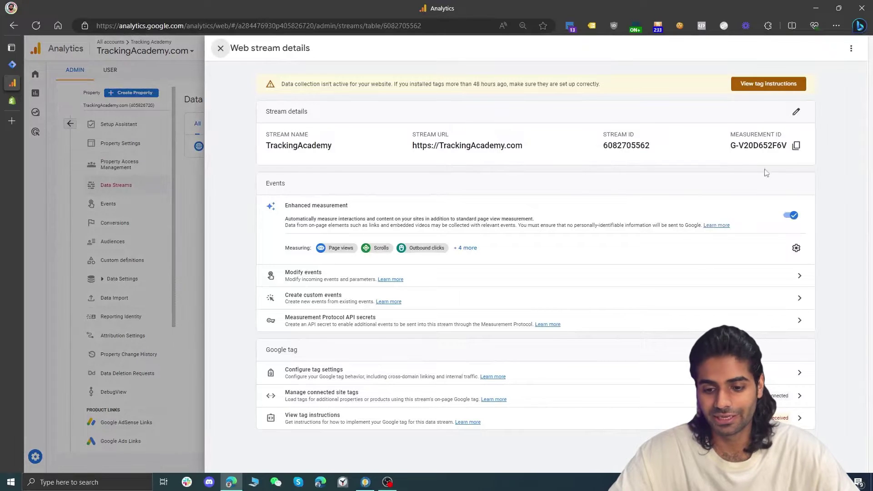
left_click(795, 146)
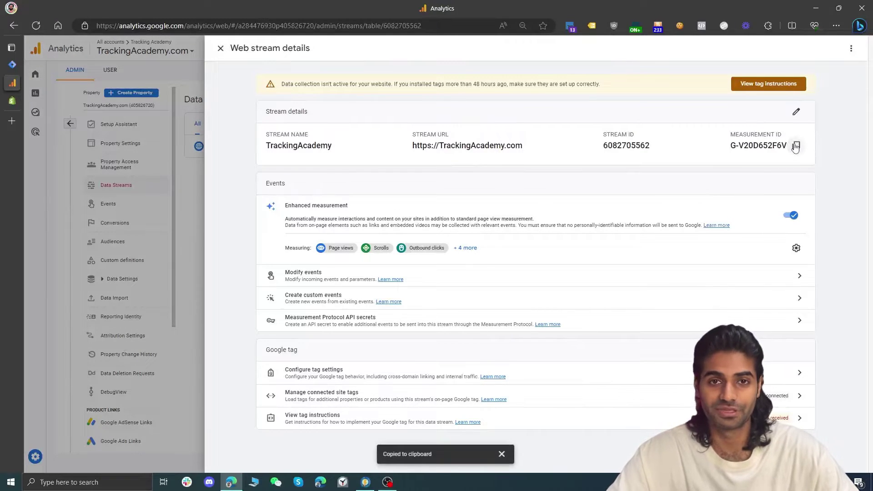
Switch to Google Tag Manager and create a user-defined Constant variable with the copied measurement ID as its value
left_click(17, 64)
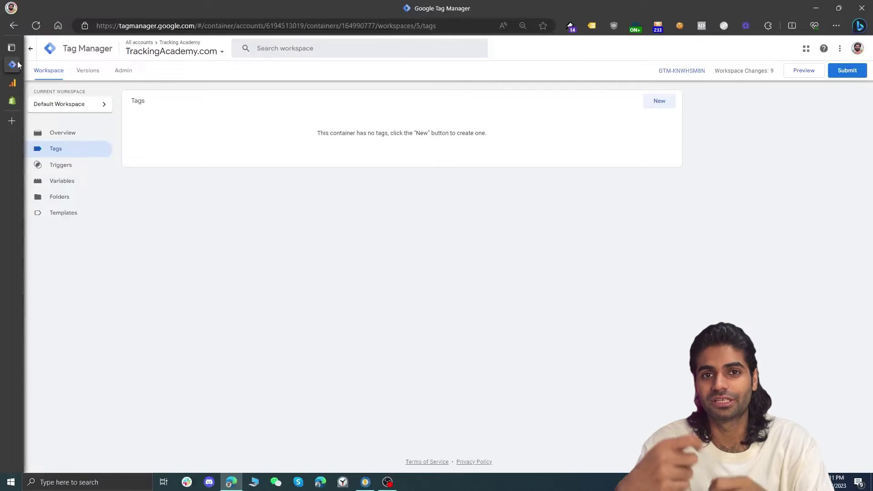
left_click(79, 180)
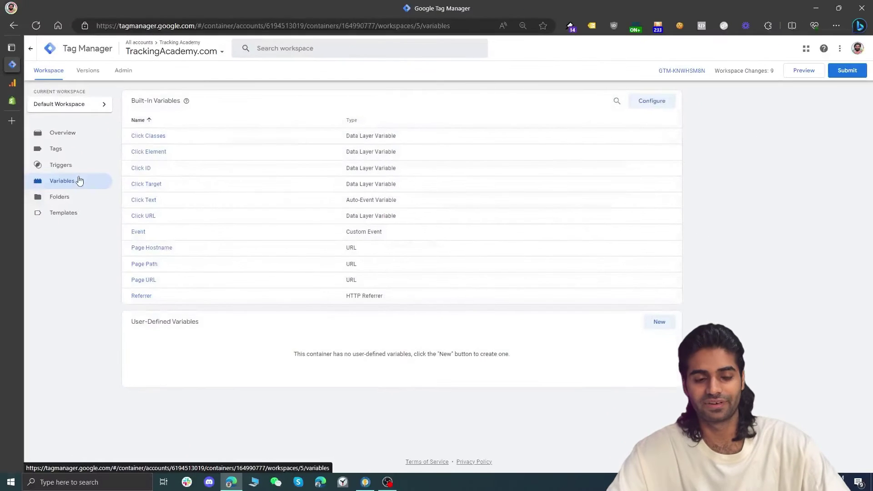
left_click(655, 325)
left_click(650, 115)
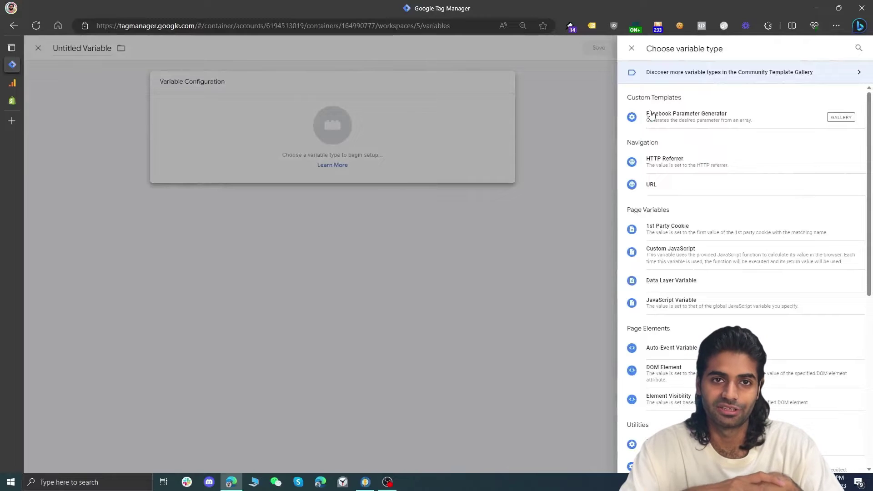
left_click(858, 48)
type("con")
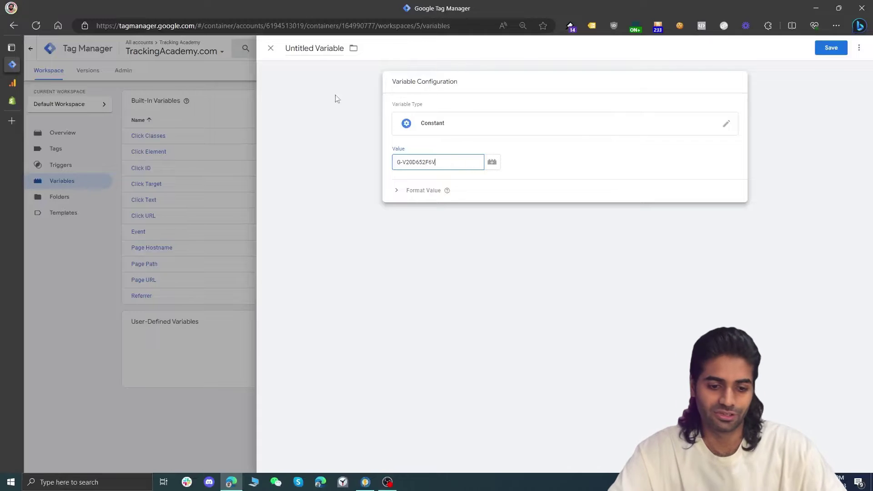
Name the variable "GA4 Measurement ID" and save it
left_click(317, 48)
type("GA4 Mesurement ID")
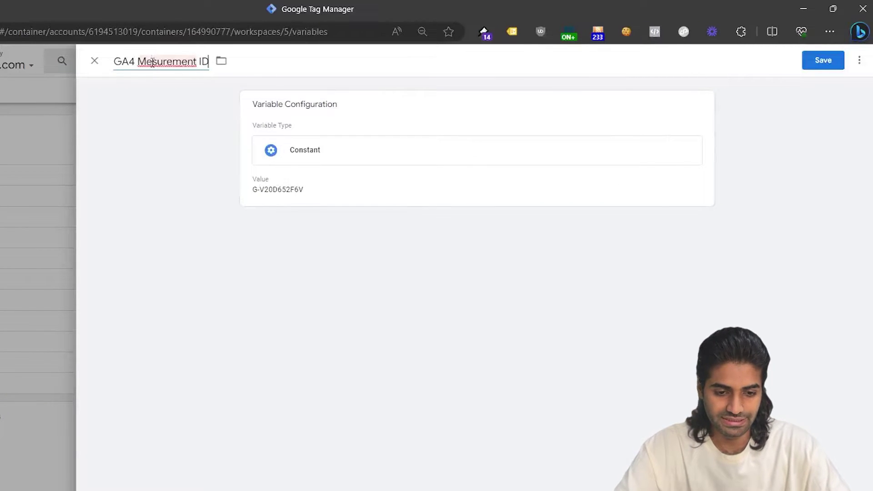
right_click(152, 62)
mouse_move(137, 80)
left_click(194, 78)
right_click(195, 79)
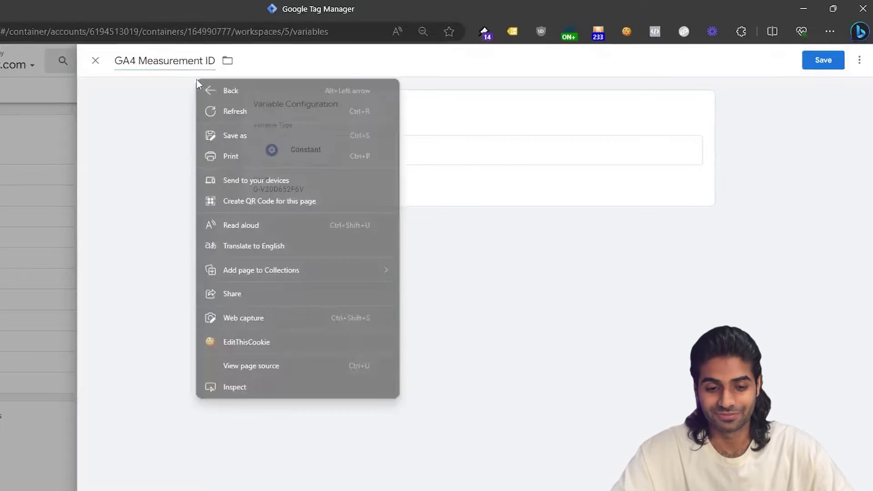
left_click(823, 60)
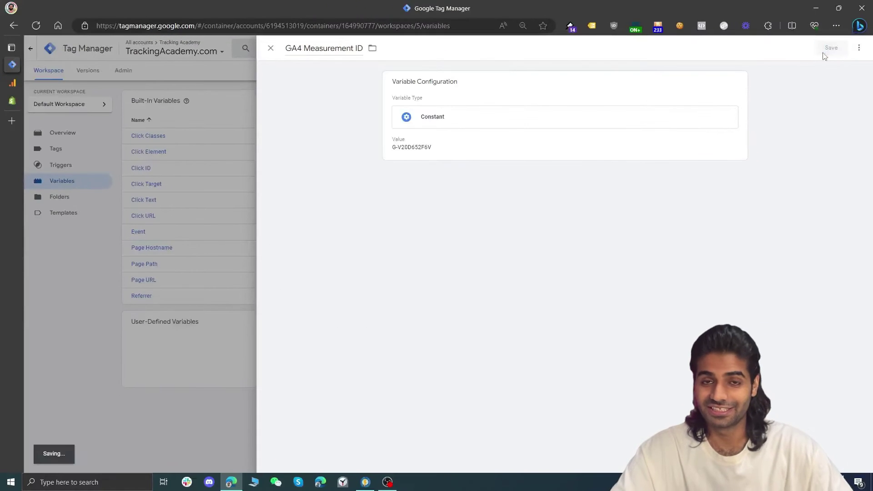
Create a new tag and assign the All Pages trigger to it
left_click(77, 153)
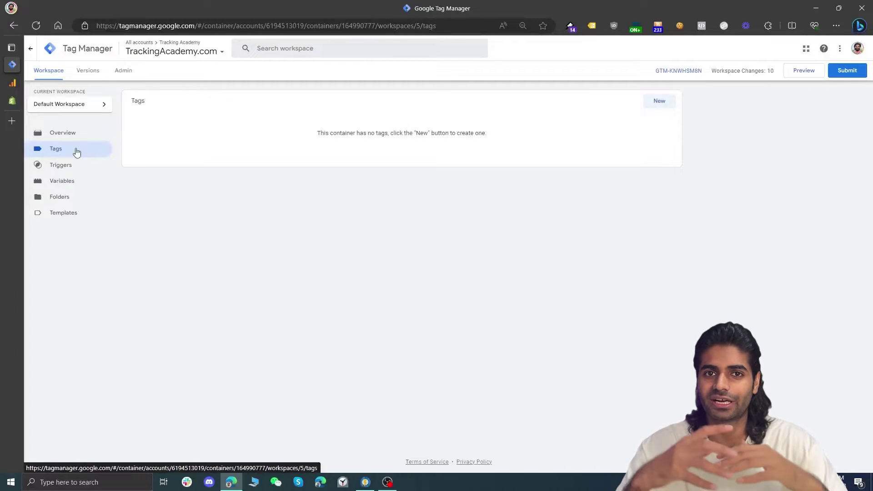
left_click(647, 102)
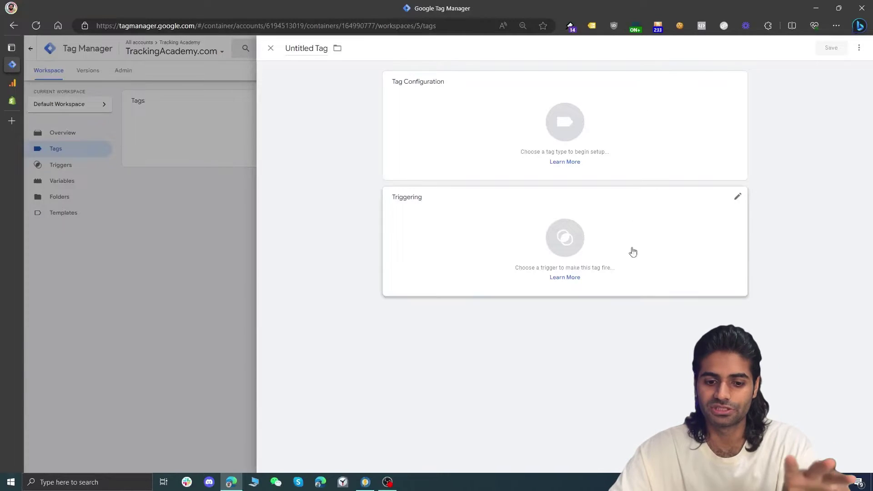
left_click(610, 244)
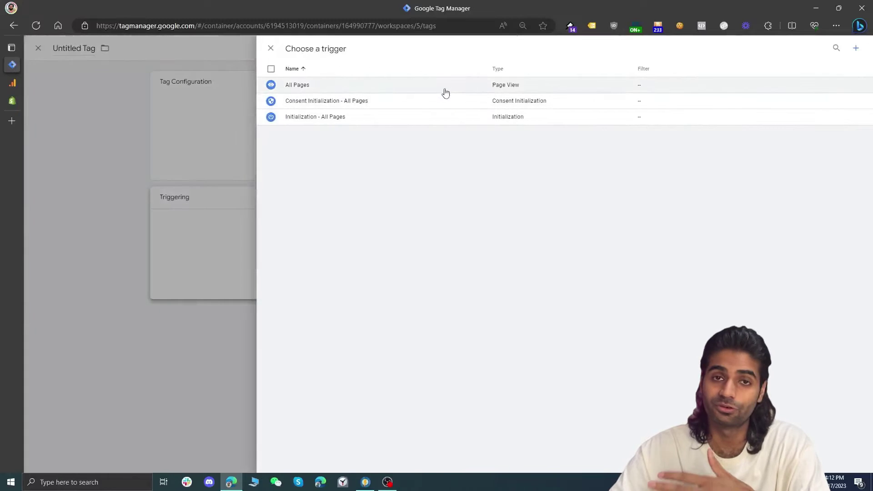
left_click(445, 91)
Set the tag type to Google Tag and use the {{GA4 Measurement ID}} variable as the Tag ID
left_click(443, 109)
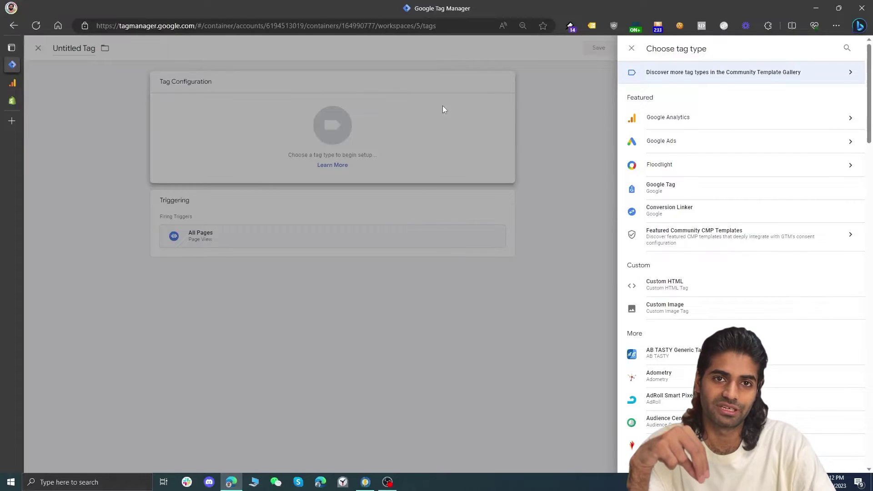
left_click(732, 196)
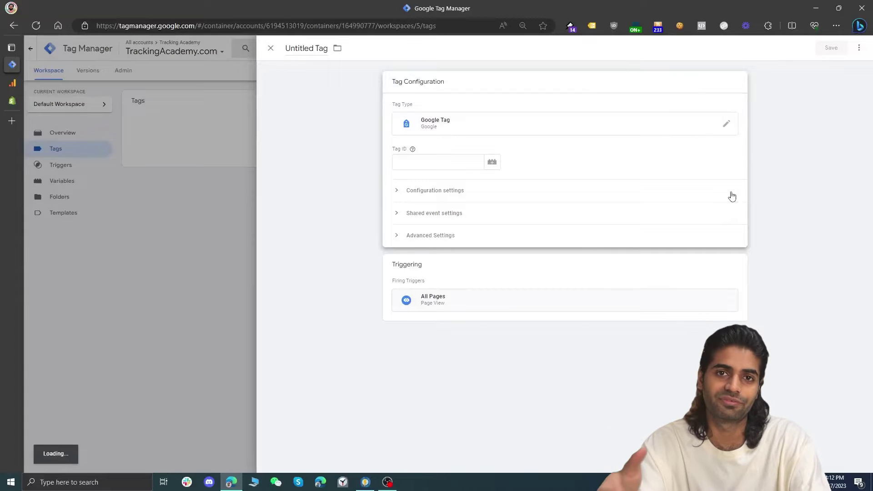
left_click(429, 162)
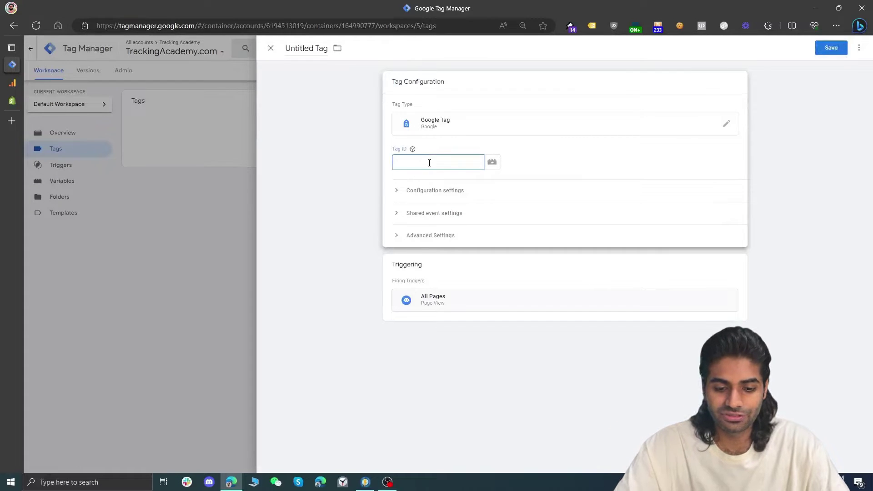
left_click(489, 165)
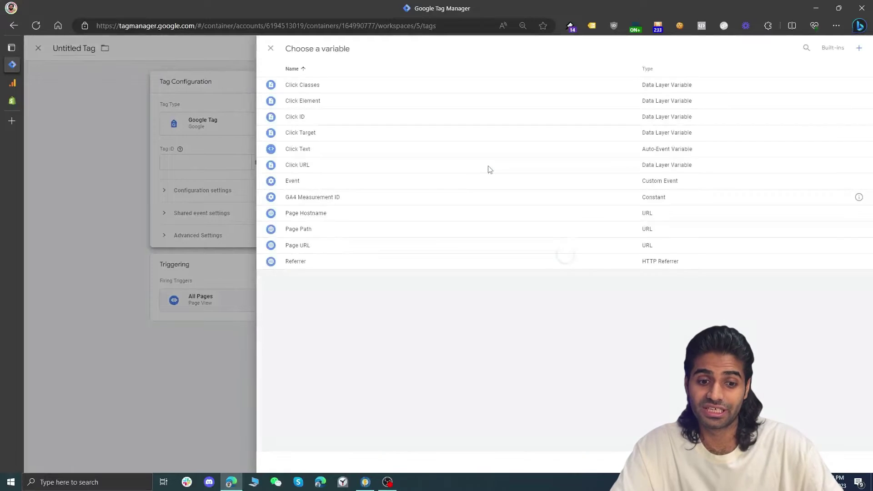
left_click(362, 200)
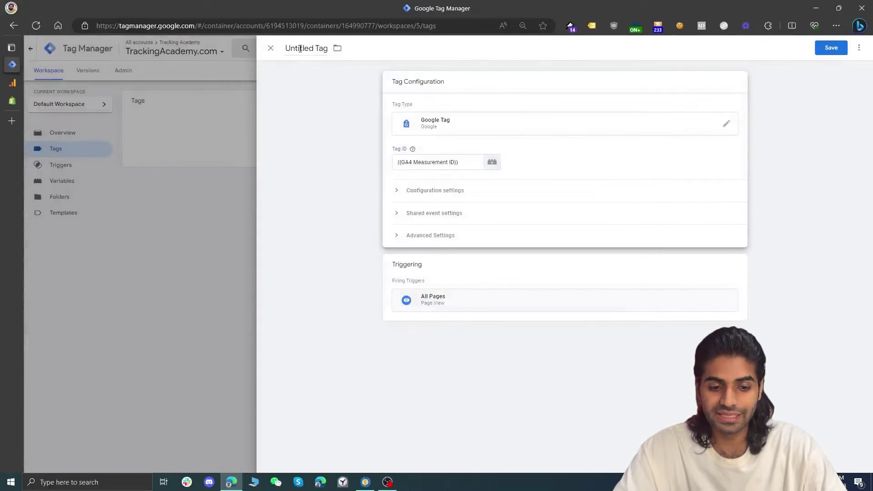
Name the tag "GT GA4 Configuration Tag" and save it
left_click(300, 48)
key("ctrl+a")
type("GT GA4 Conifguration TAg")
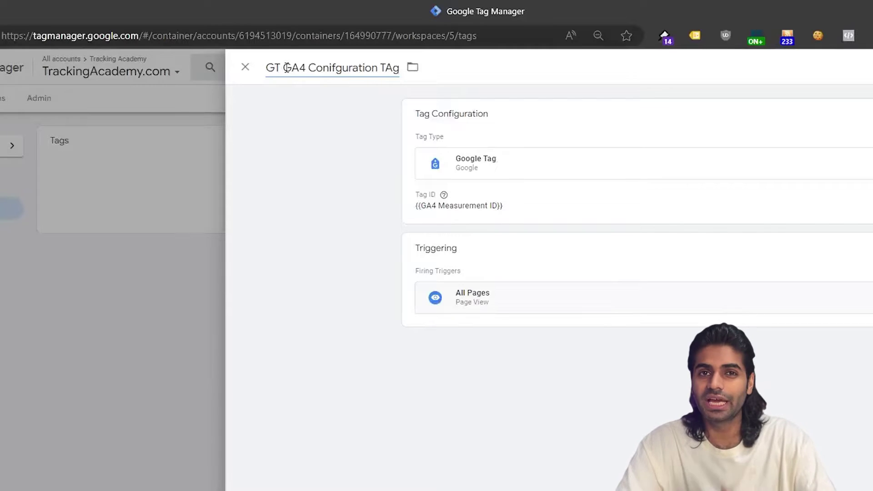
right_click(388, 68)
left_click(392, 116)
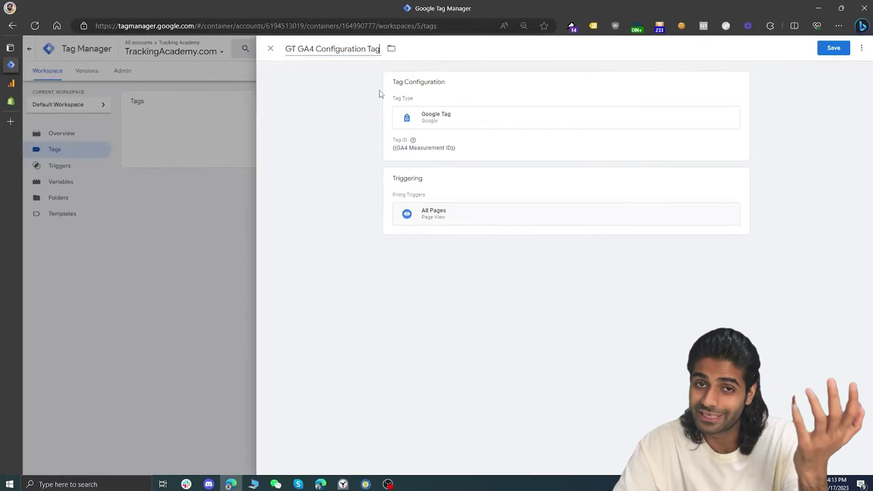
left_click(838, 52)
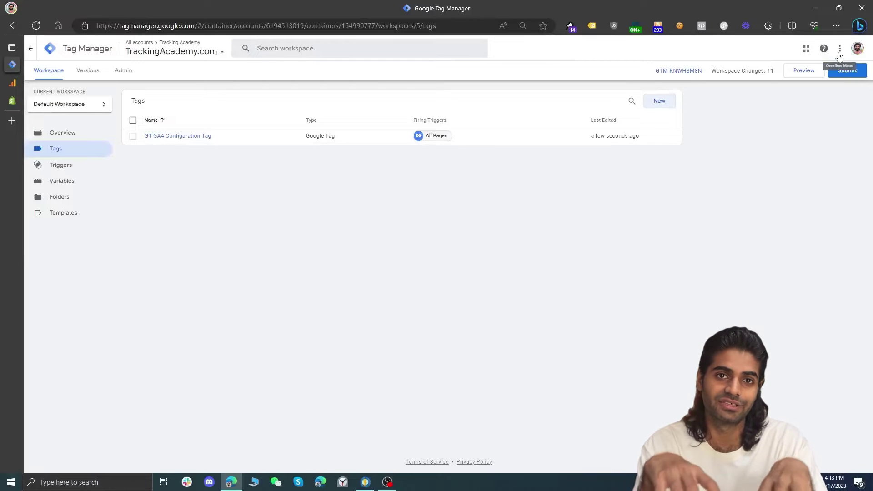
Connect Tag Manager's preview mode to the Shopify store and inspect the GT GA4 Configuration Tag under the Container Loaded event
left_click(797, 77)
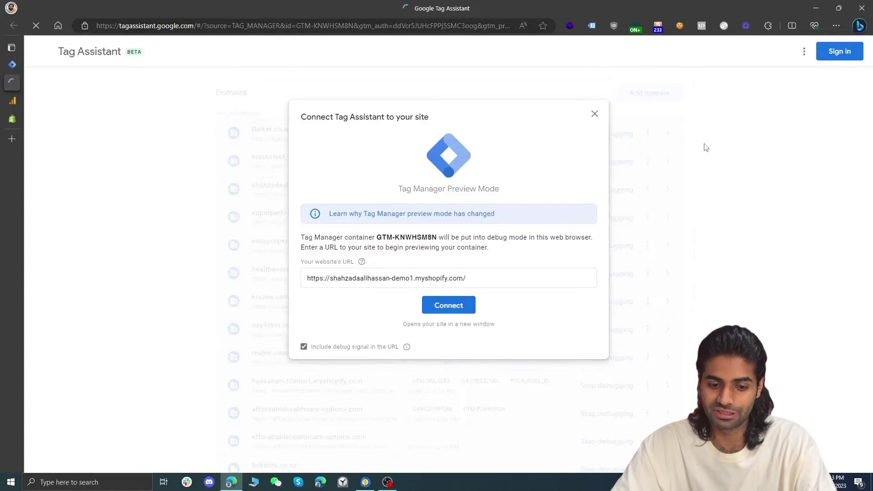
left_click(443, 309)
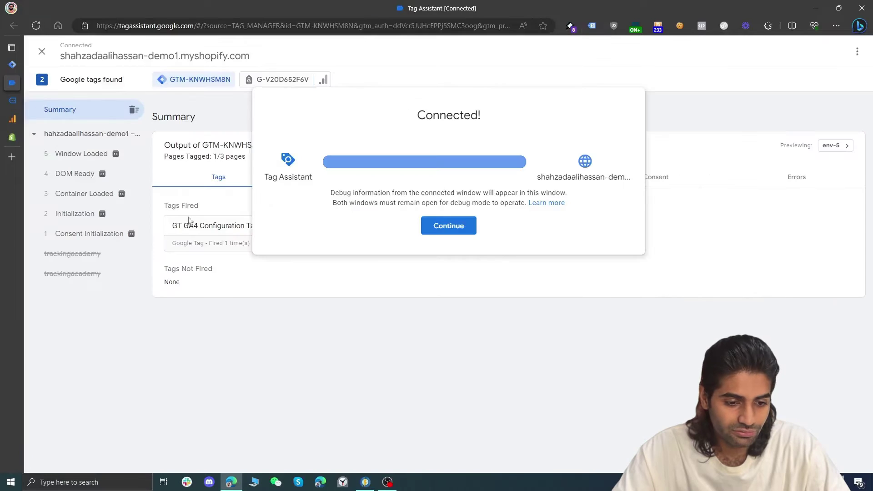
left_click(106, 201)
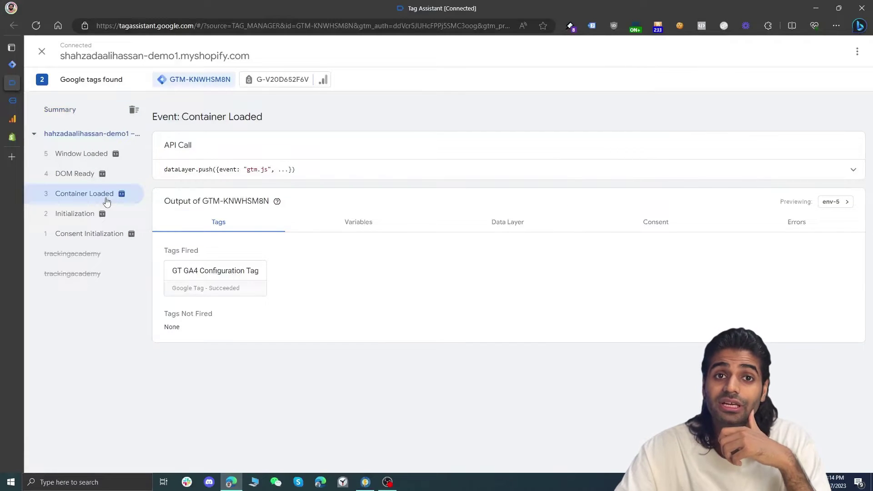
left_click(226, 275)
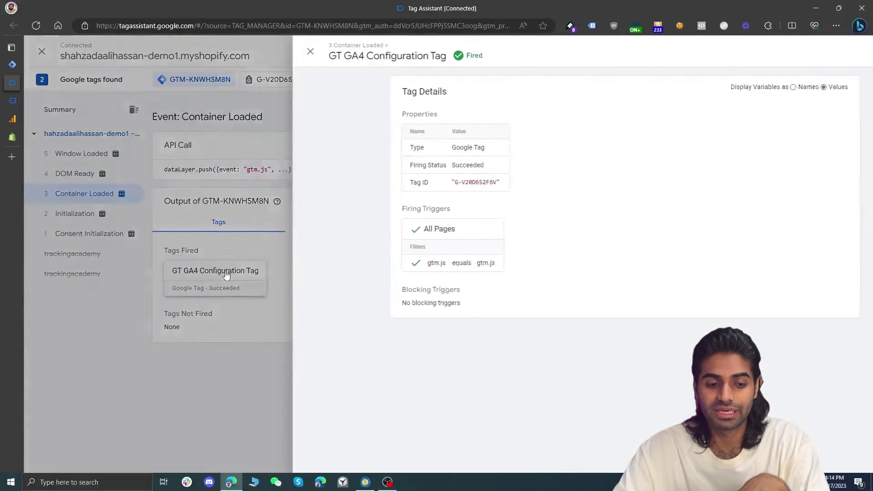
left_click(174, 253)
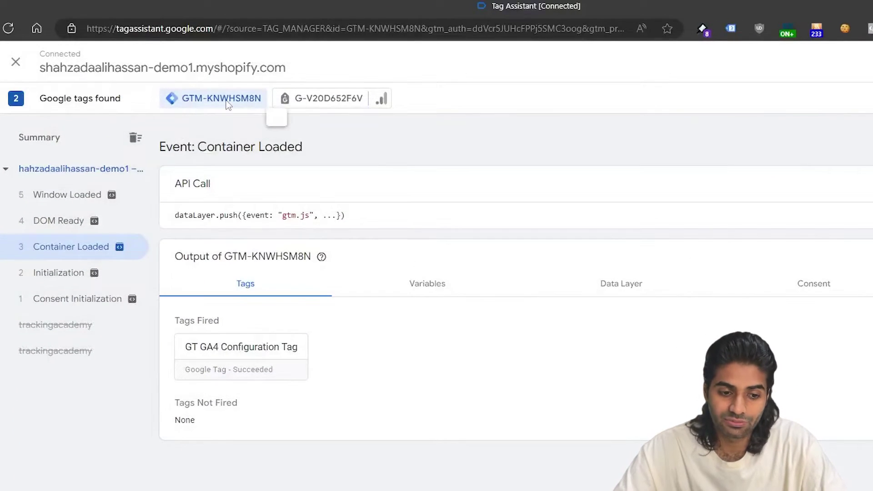
Examine the Page View hit details under the Config event for the GA4 measurement ID in Tag Assistant
left_click(326, 101)
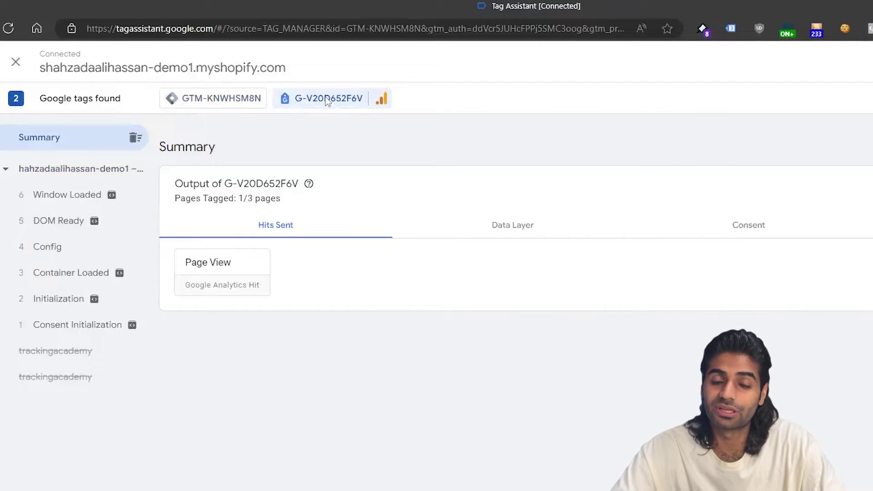
left_click(56, 246)
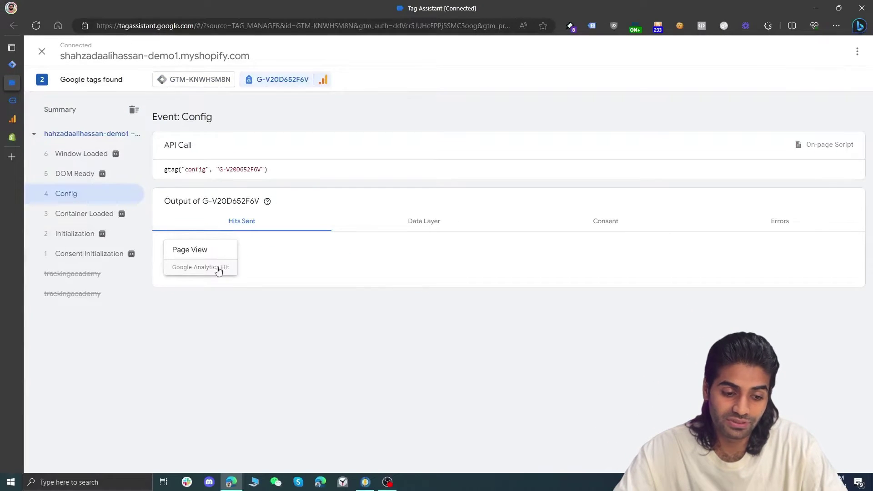
left_click(218, 271)
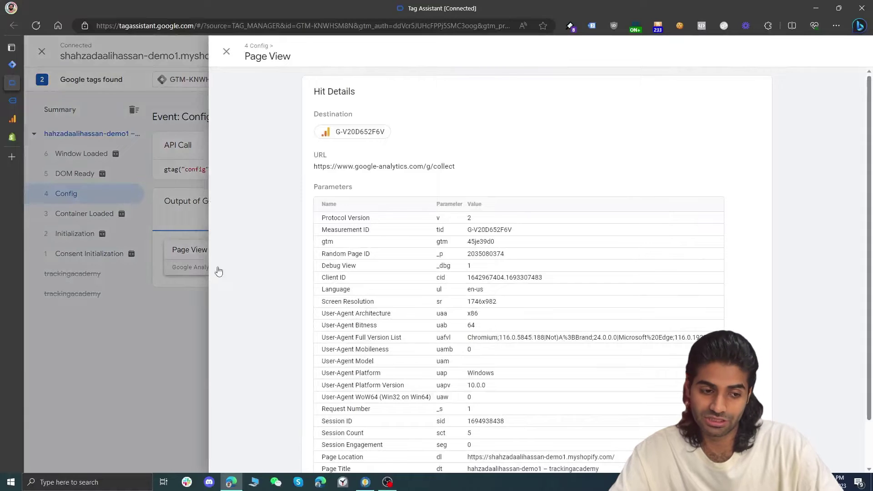
Switch to Google Analytics, close the web stream details and open DebugView to check the incoming events
left_click(68, 118)
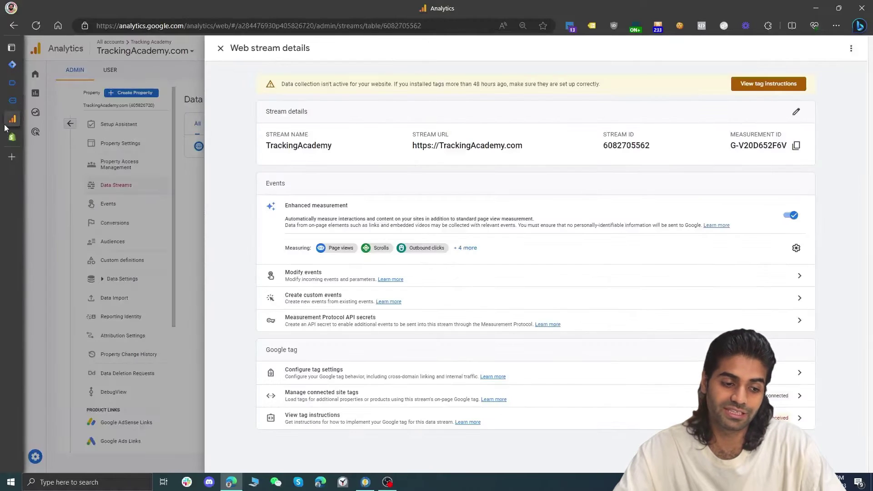
left_click(129, 200)
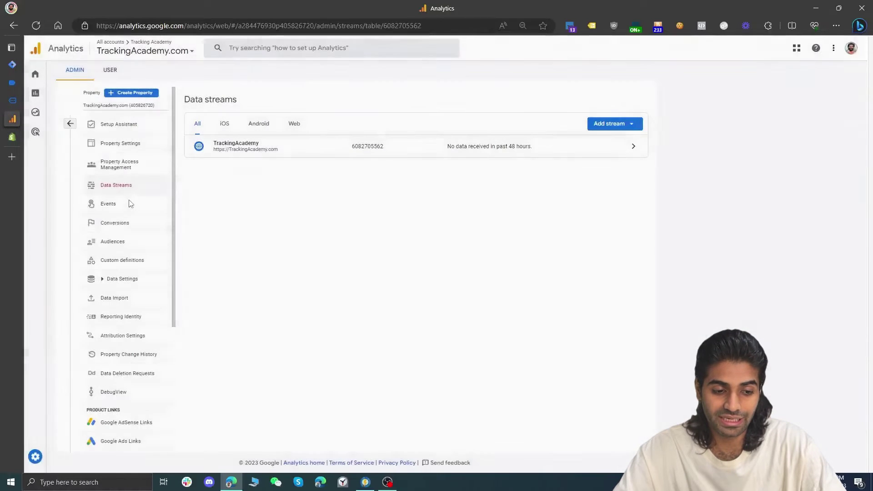
left_click(117, 399)
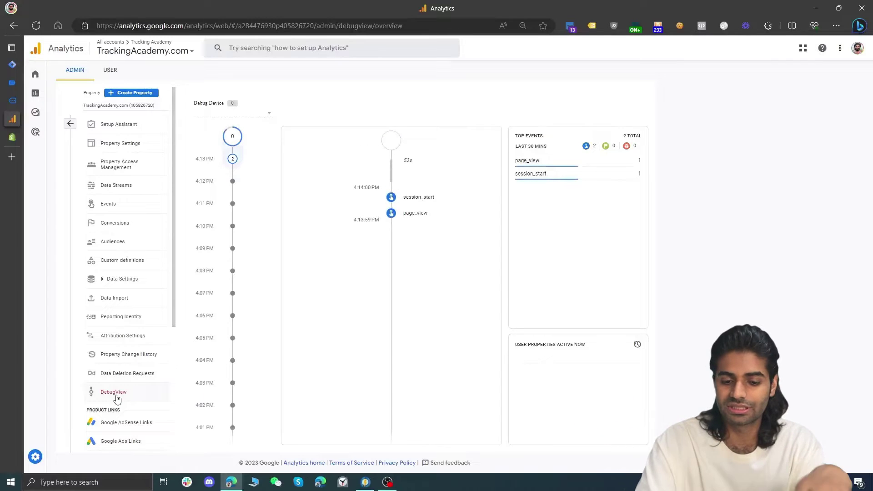
Switch to the Shopify storefront, open Product 002 Title from the shopping cart and add it to the cart
key("ctrl+shift+Tab")
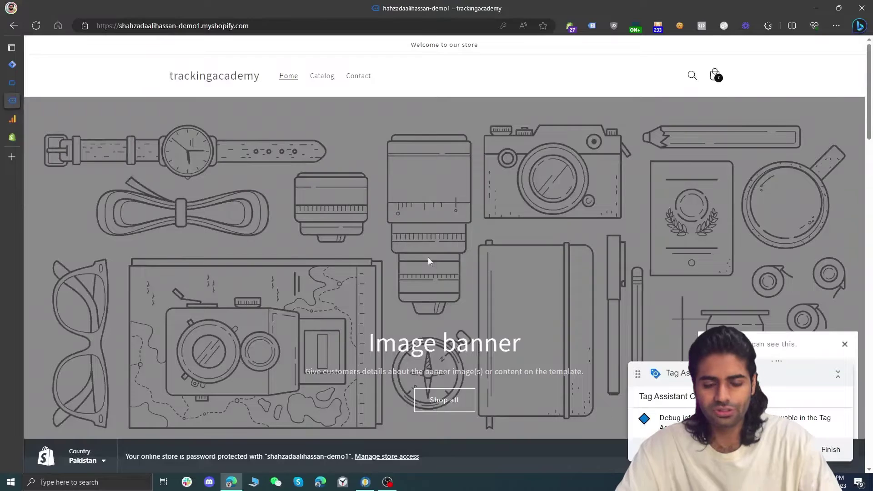
left_click(13, 64)
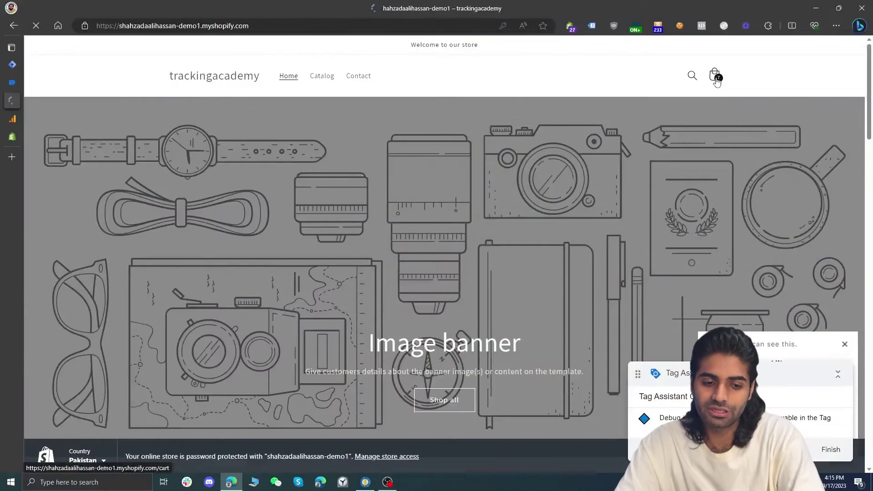
left_click(716, 77)
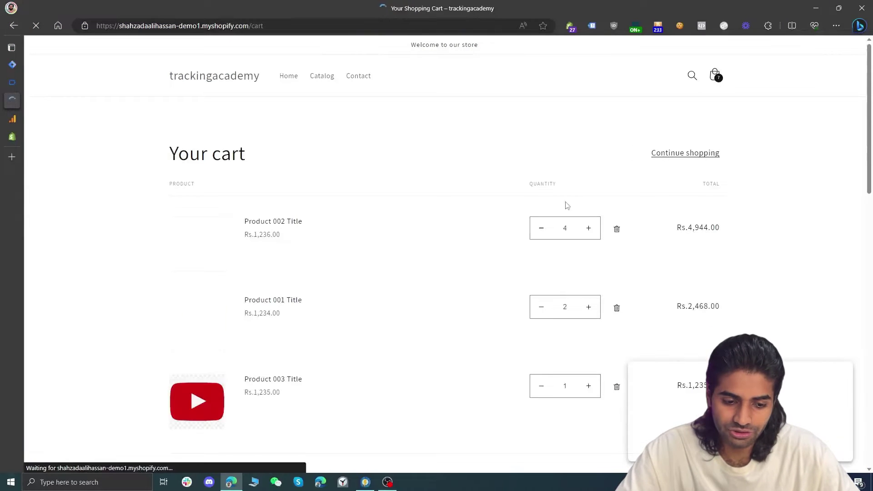
scroll(493, 272, "down", 8)
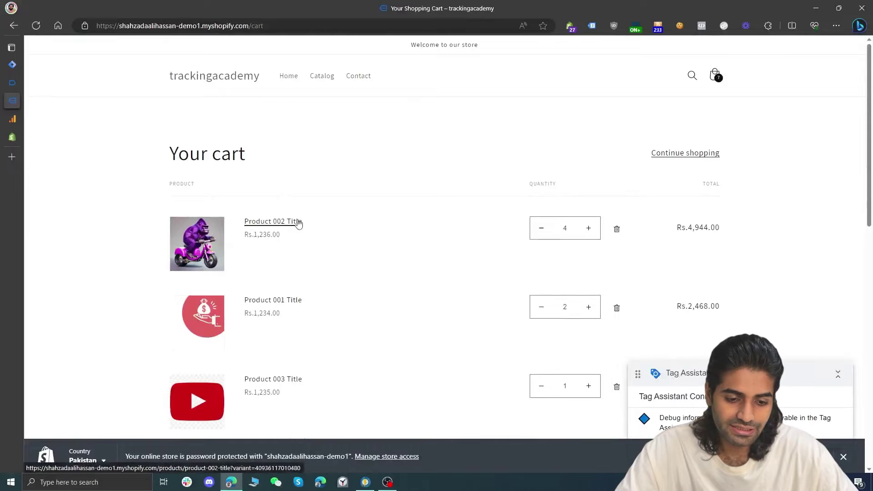
left_click(298, 223)
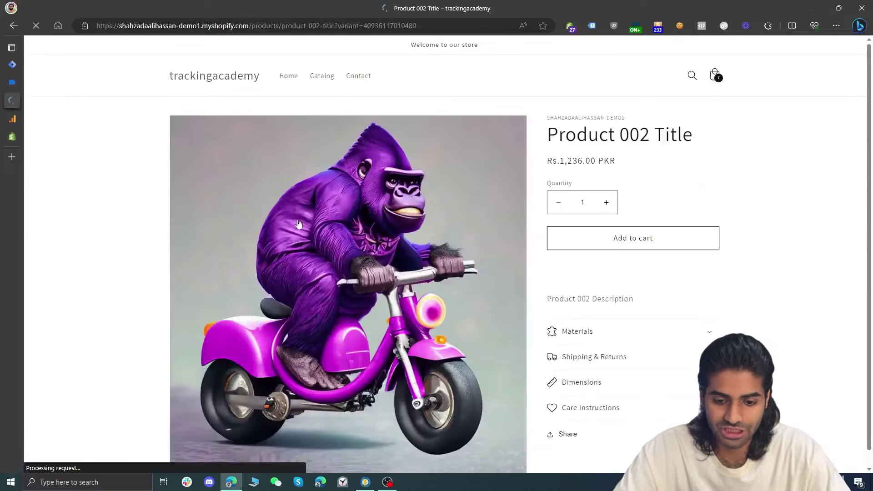
left_click(634, 238)
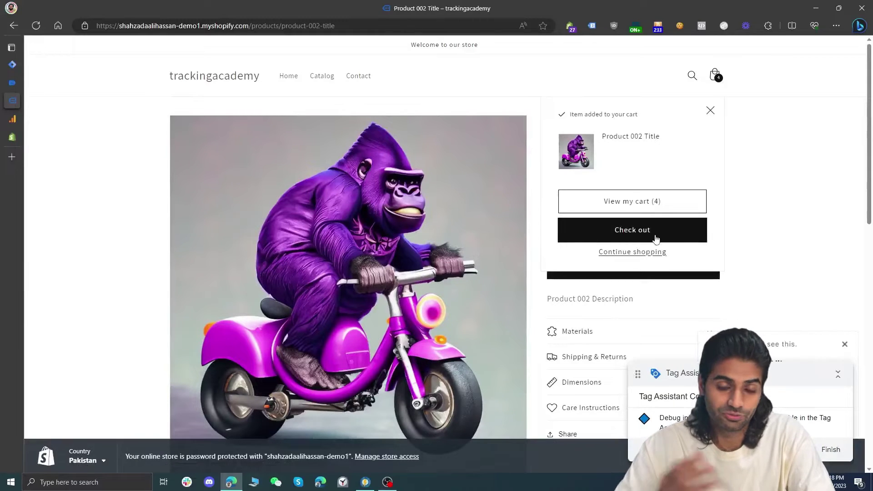
Inspect the Check out button's HTML in the cart notification, including its name attribute, and close the developer tools
right_click(656, 238)
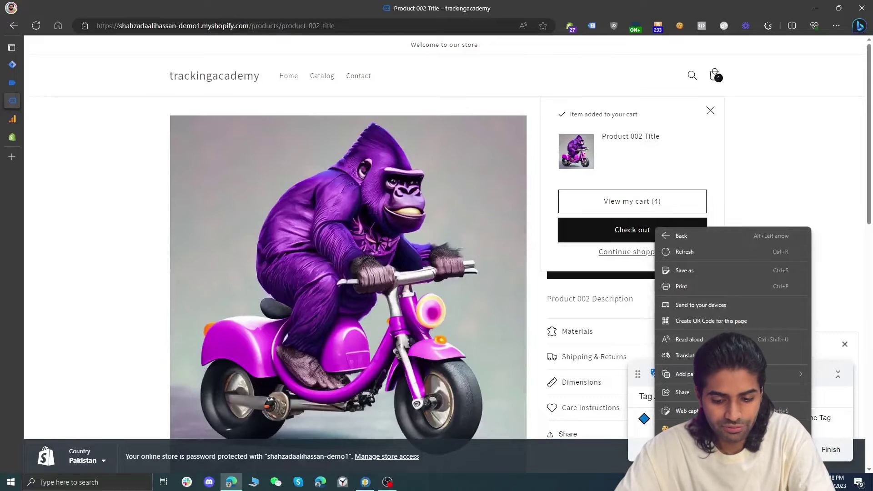
key("Escape")
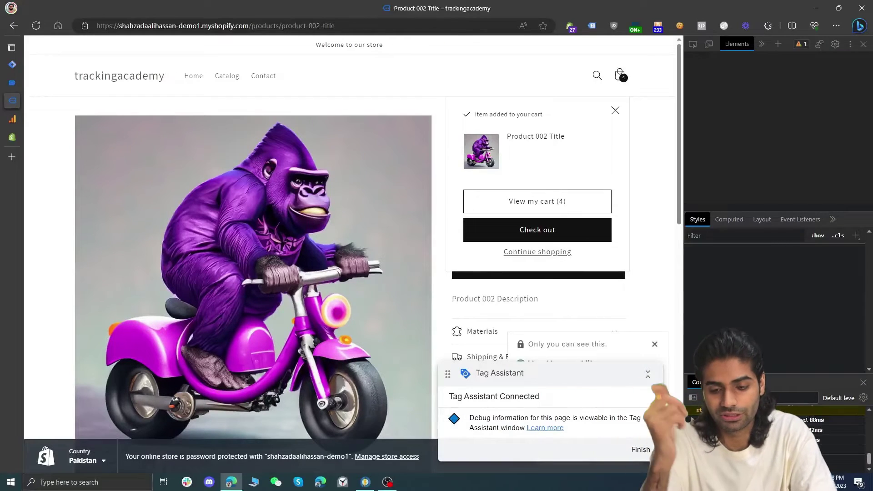
left_click(760, 45)
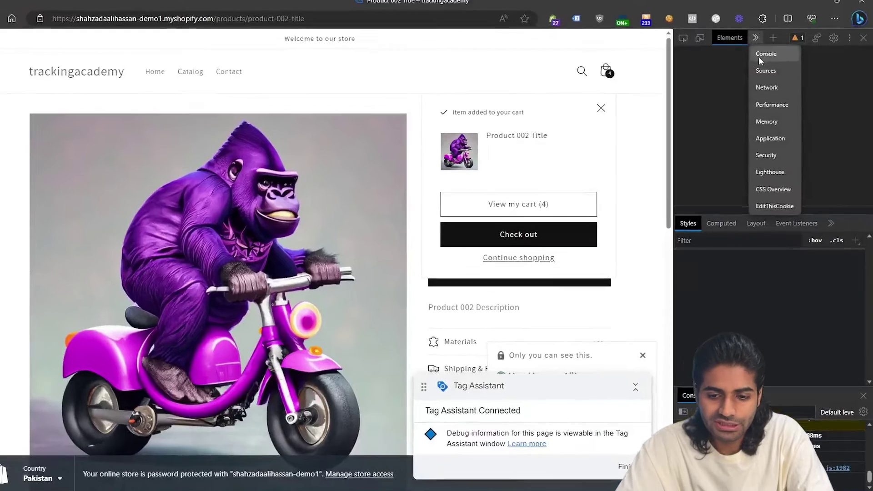
left_click(758, 54)
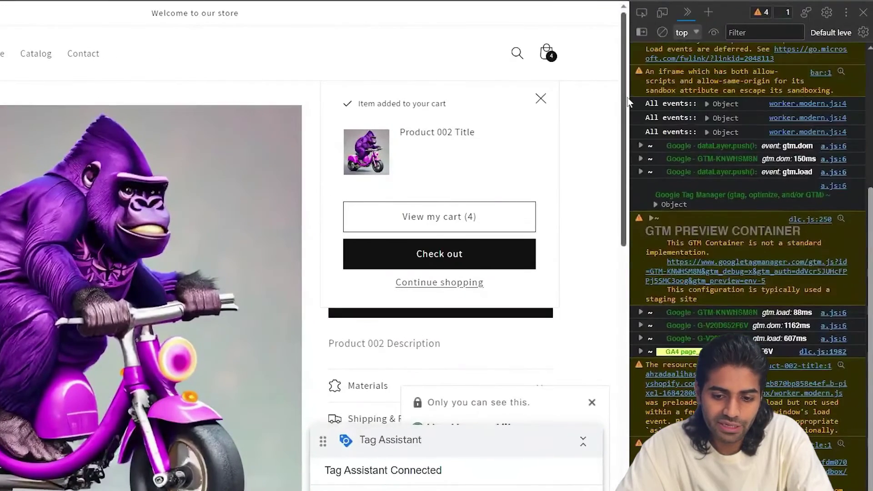
key("ctrl+shift+c")
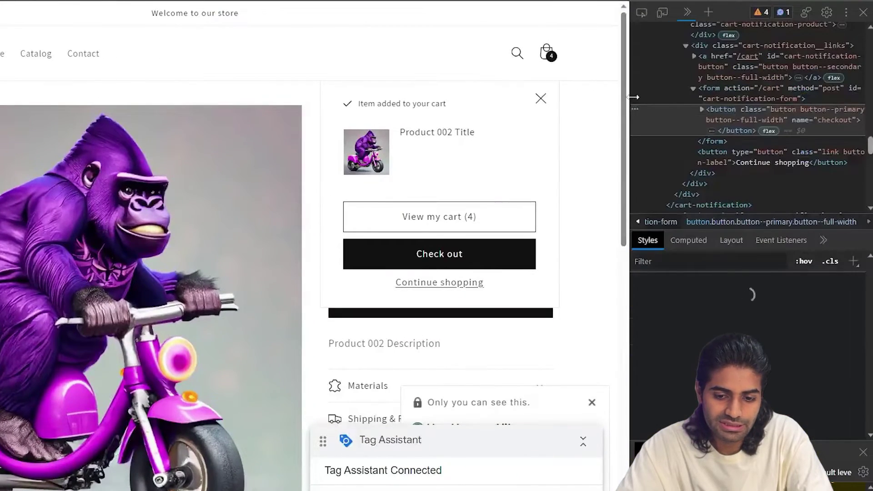
double_click(799, 120)
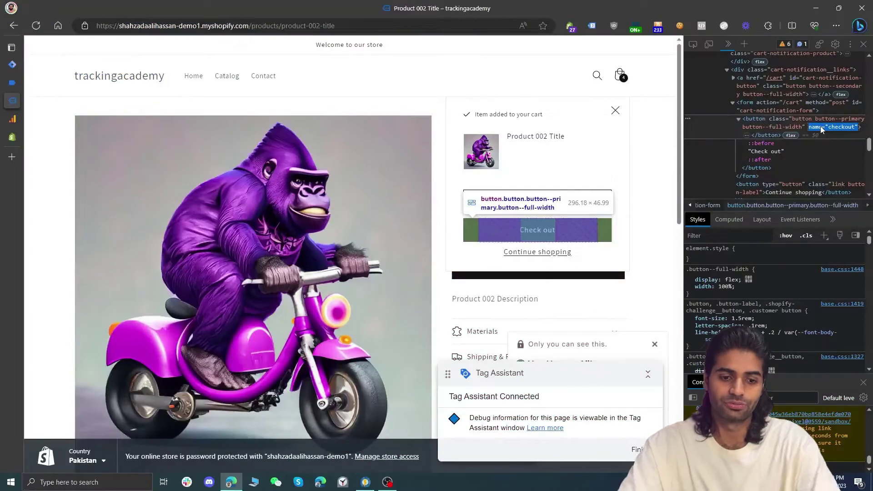
left_click(866, 44)
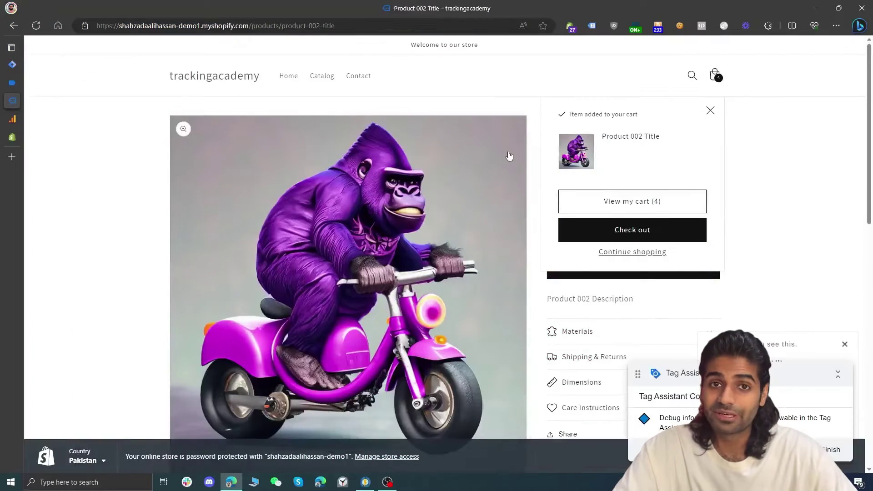
Open the Dawn theme's code in Shopify admin and close the main-product, datalayer-product and head-datalayer files, leaving theme.liquid open
mouse_move(10, 182)
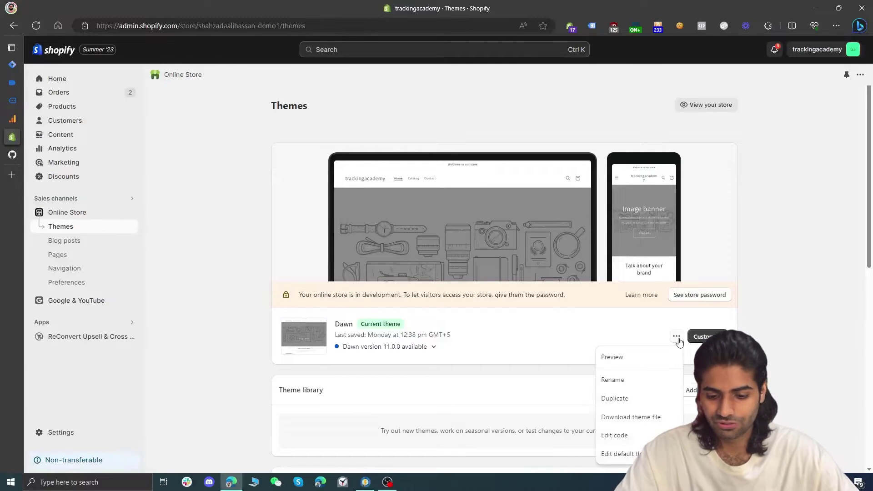
left_click(645, 435)
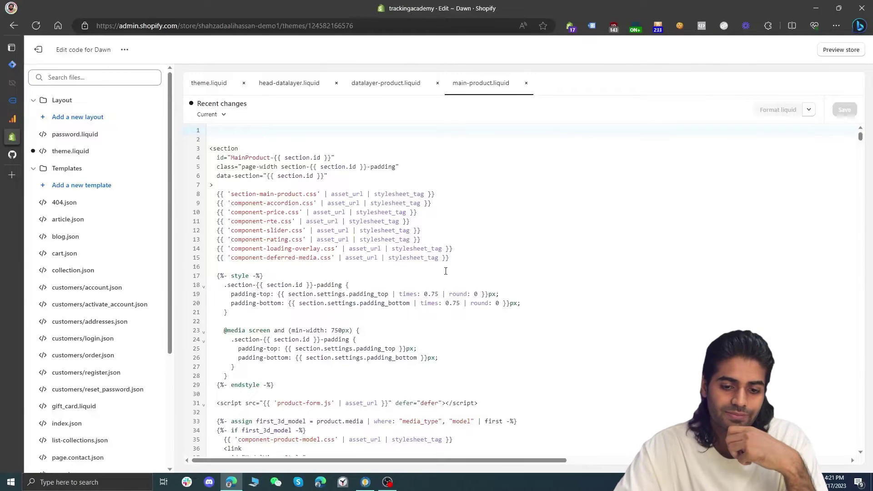
left_click(526, 83)
left_click(438, 84)
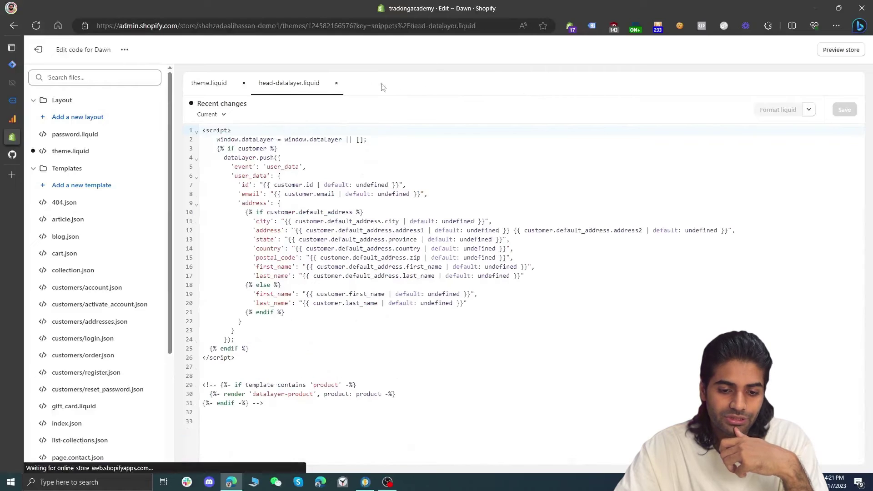
left_click(336, 83)
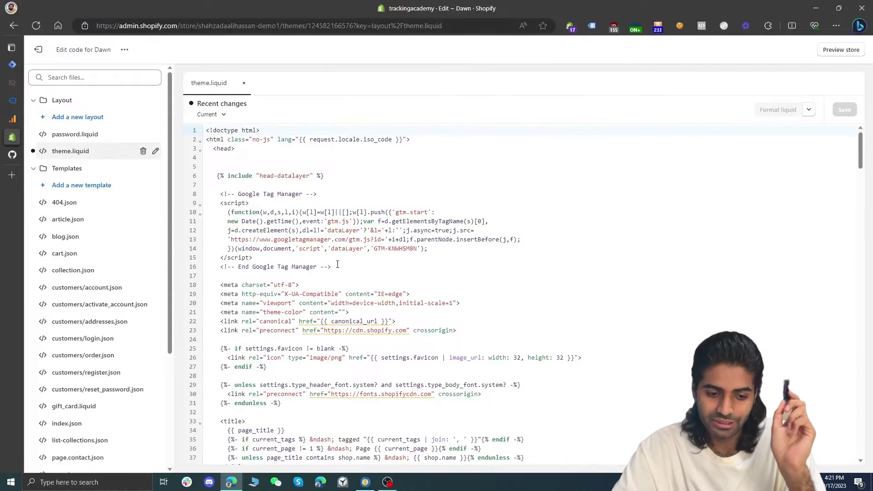
Paste the copied checkout data layer script below the Google Tag Manager snippet in theme.liquid and save the file
left_click_drag(338, 266, 204, 199)
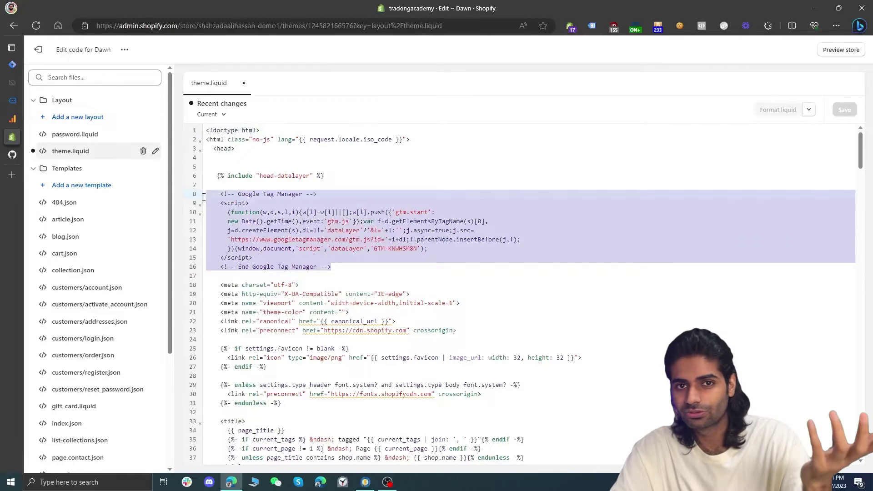
left_click(351, 269)
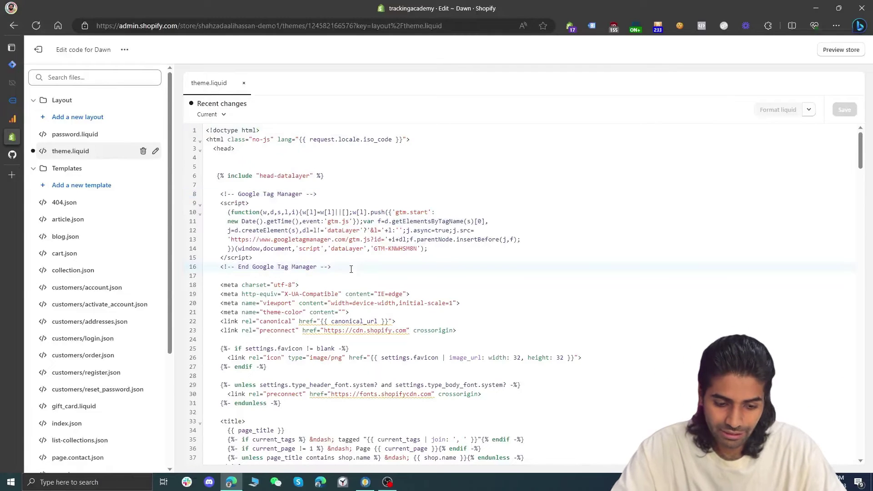
key("Return")
key("Return")
key("Return")
key("ctrl+v")
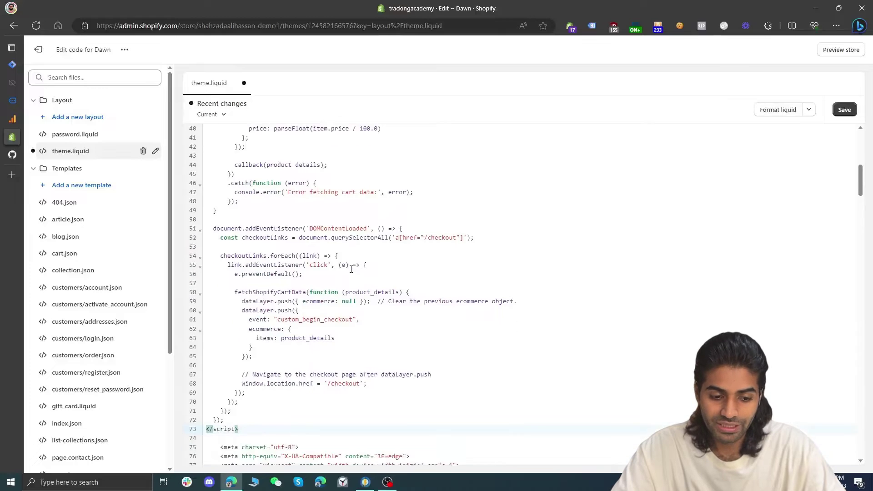
scroll(502, 242, "up", 8)
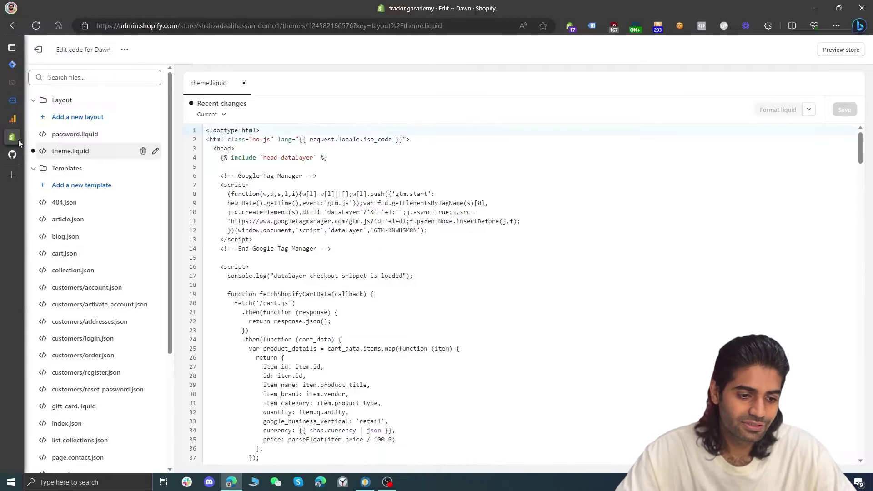
Switch to Google Tag Manager, start preview mode on the store and check out from the shopping cart
mouse_move(18, 141)
left_click(25, 70)
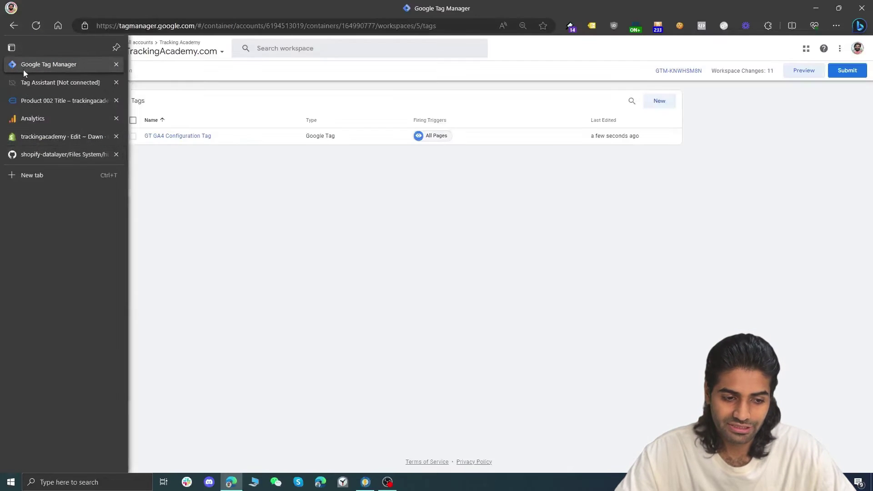
left_click(795, 76)
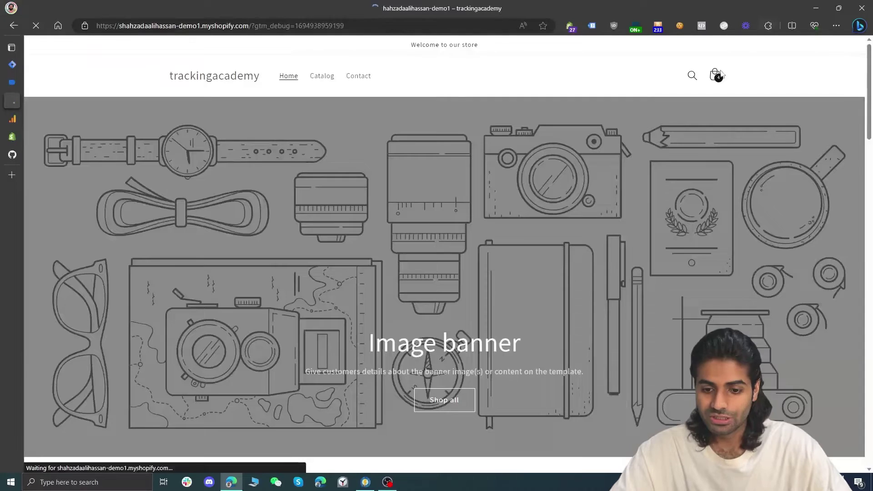
left_click(714, 76)
scroll(734, 120, "down", 7)
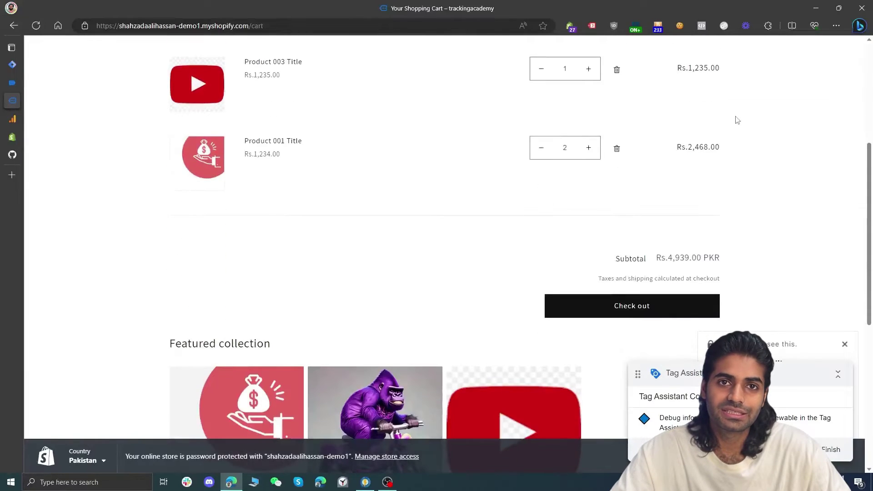
left_click(623, 204)
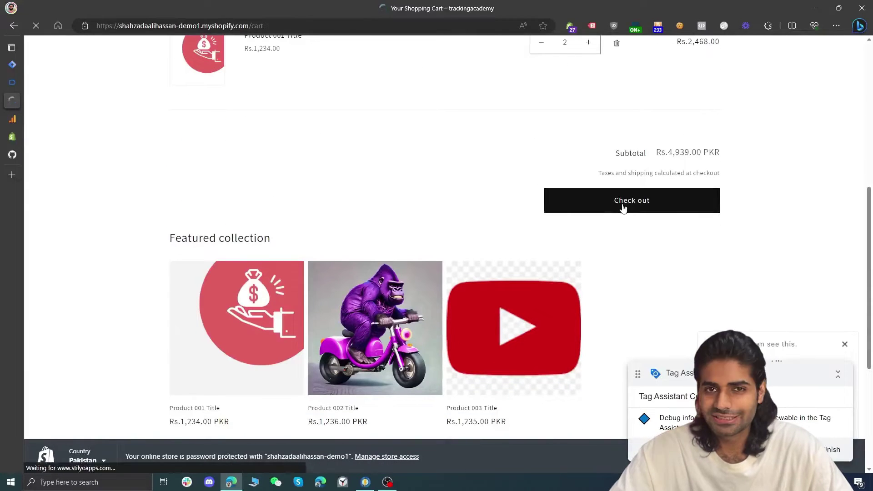
Switch to Tag Assistant and examine the API call and data layer values of the custom_begin_checkout event
left_click(13, 88)
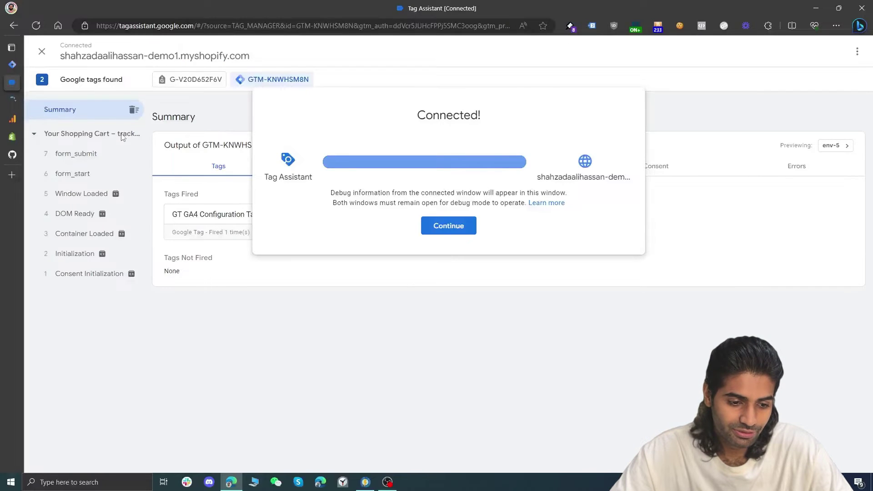
left_click(448, 226)
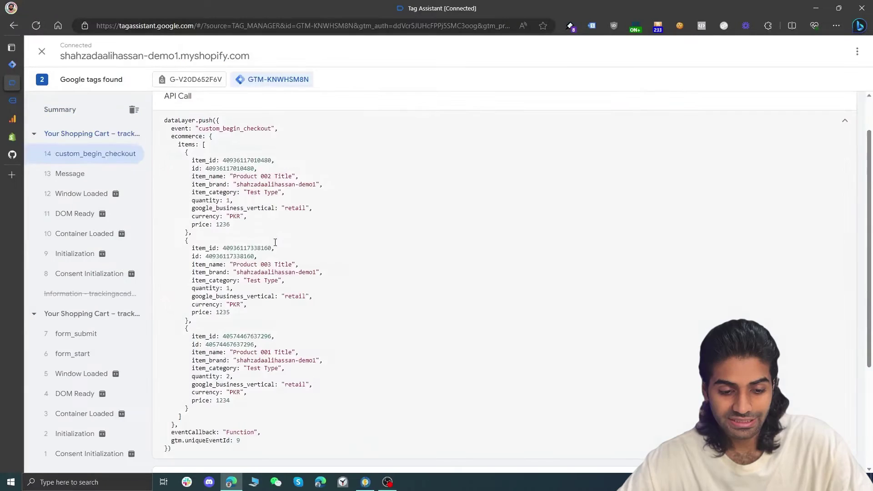
left_click(845, 121)
left_click(493, 230)
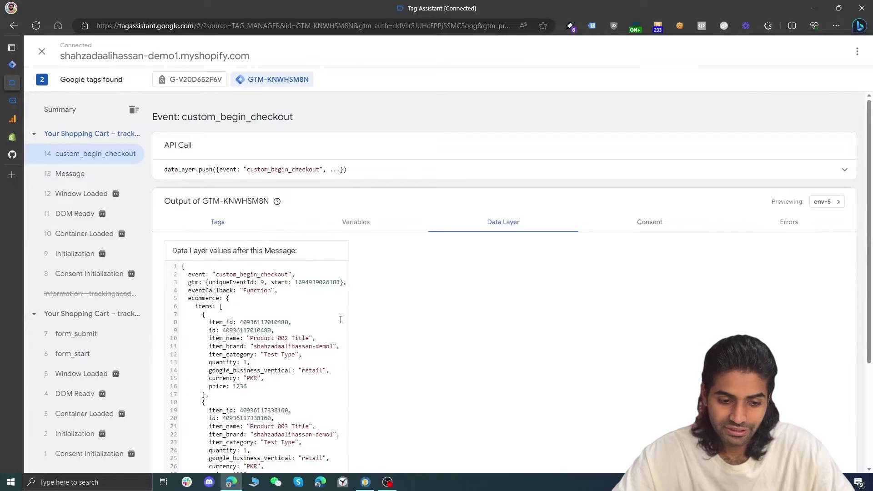
scroll(341, 318, "down", 3)
scroll(341, 320, "up", 3)
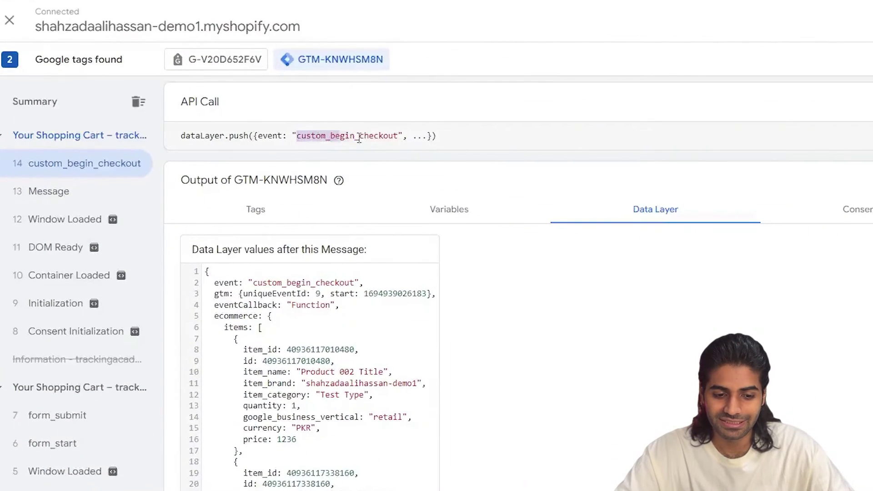
Copy the event name custom_begin_checkout from the event's API call
left_click_drag(359, 138, 394, 138)
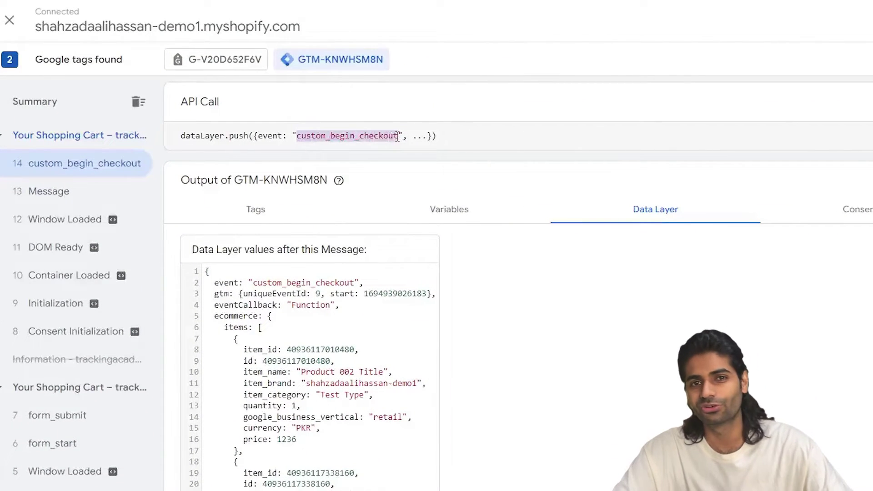
right_click(343, 148)
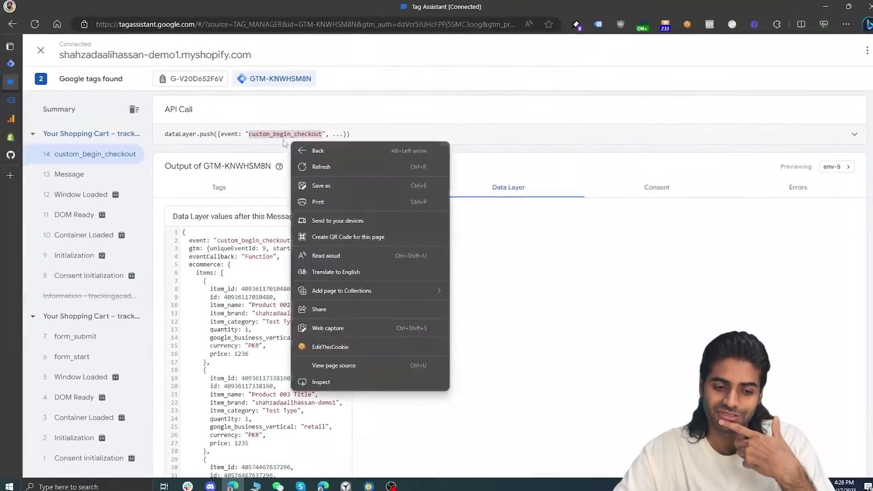
key("Escape")
right_click(274, 140)
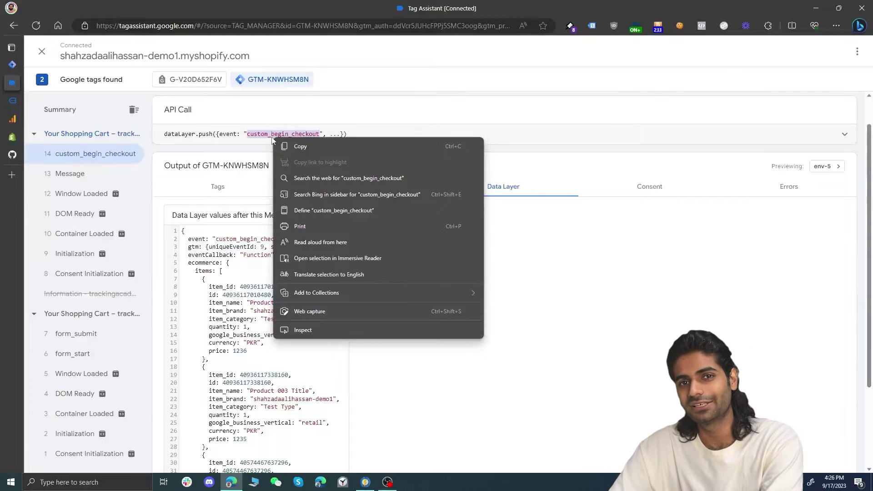
Switch to Google Tag Manager and start a new trigger of the type Custom Event
left_click(12, 64)
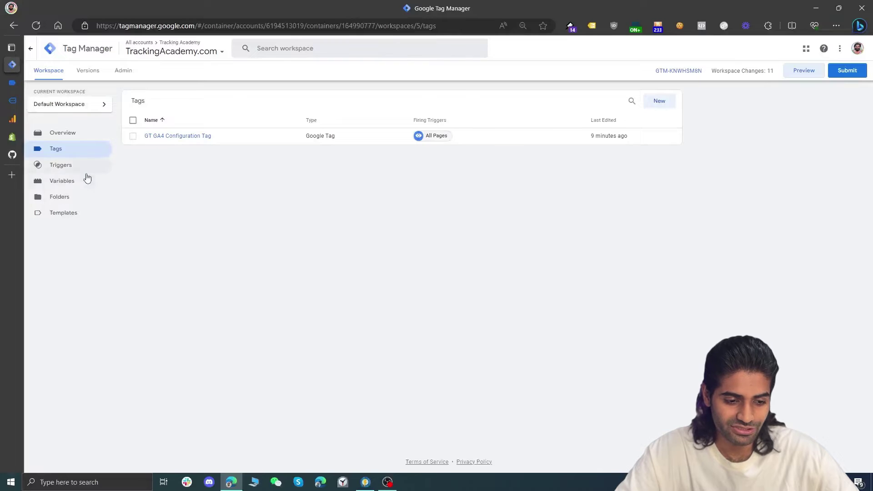
left_click(86, 178)
left_click(86, 171)
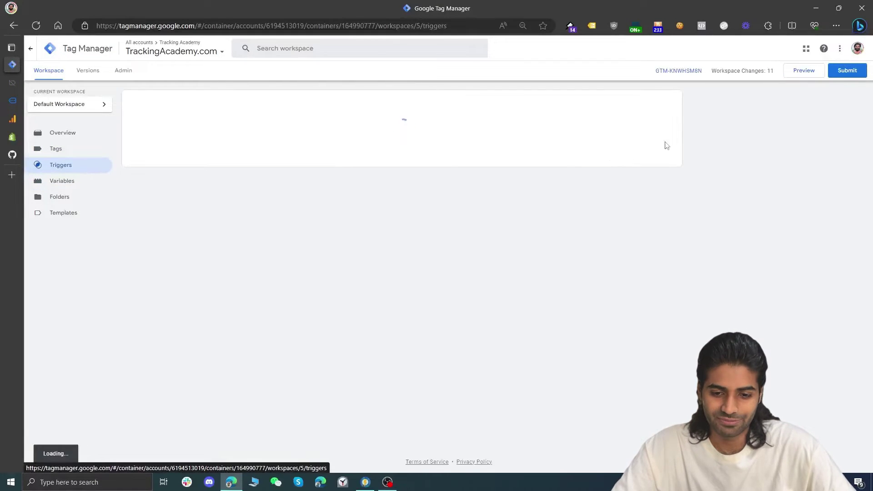
left_click(659, 101)
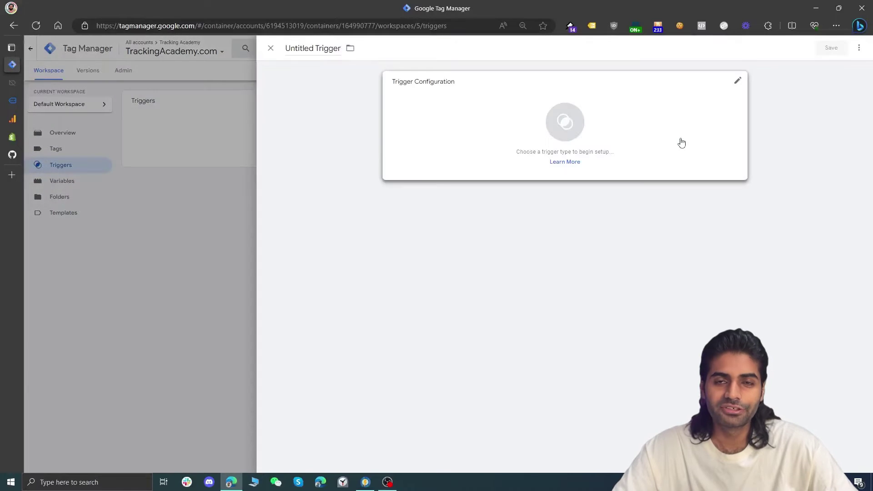
left_click(680, 140)
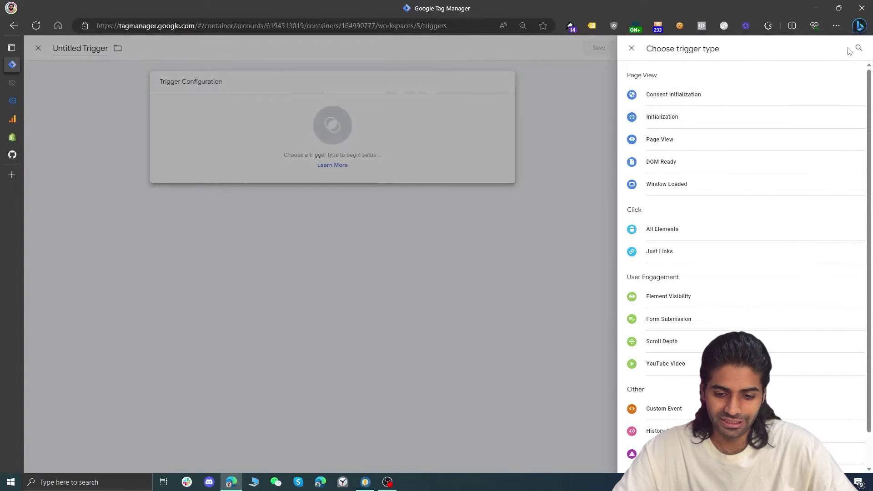
type("custom")
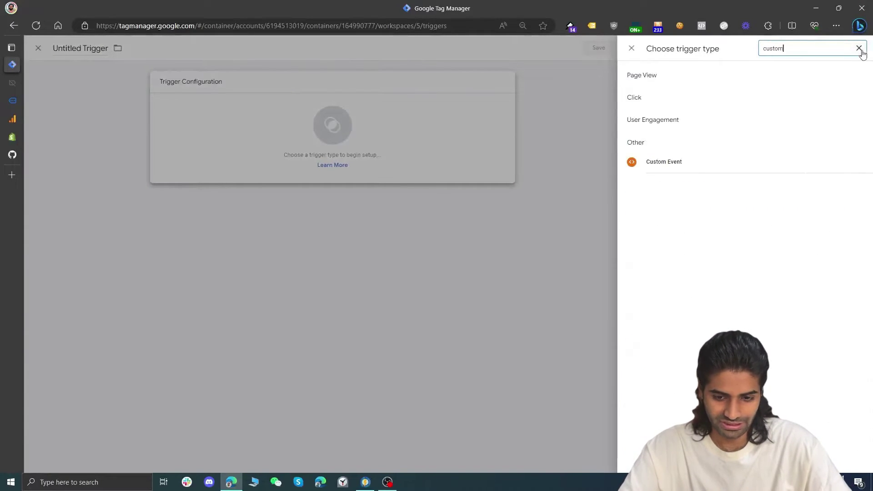
Switch to Tag Assistant, copy the event name custom_begin_checkout from the event heading and return to Google Tag Manager
key("ctrl+Tab")
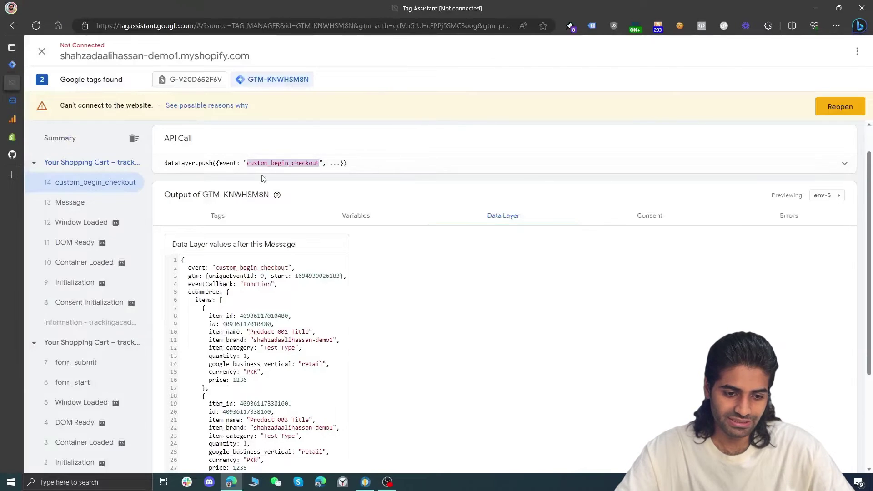
scroll(262, 175, "up", 1)
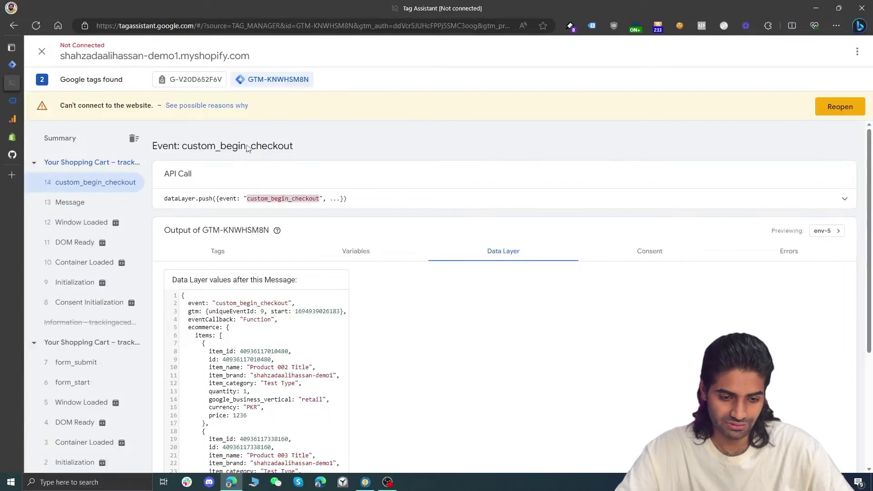
double_click(246, 146)
right_click(246, 146)
left_click(262, 153)
left_click(11, 66)
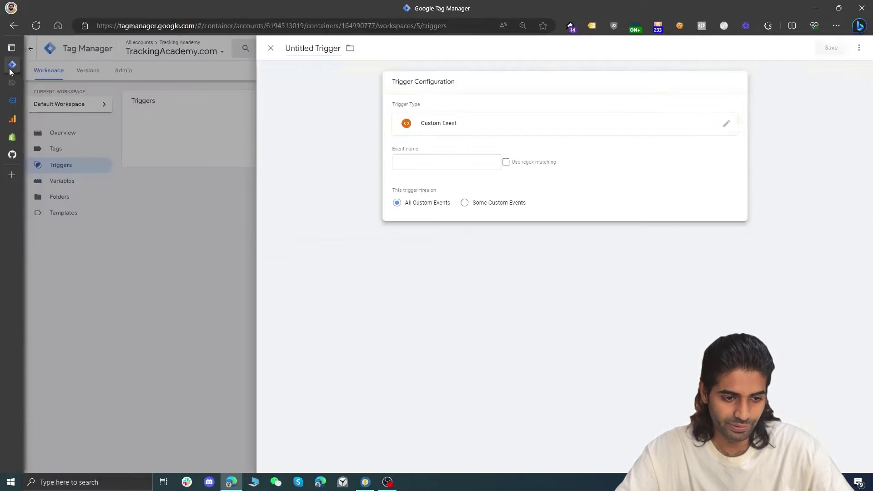
Set the trigger's event name to custom_begin_checkout, name the trigger CE custom_begin_checkout and save it
key("ctrl+v")
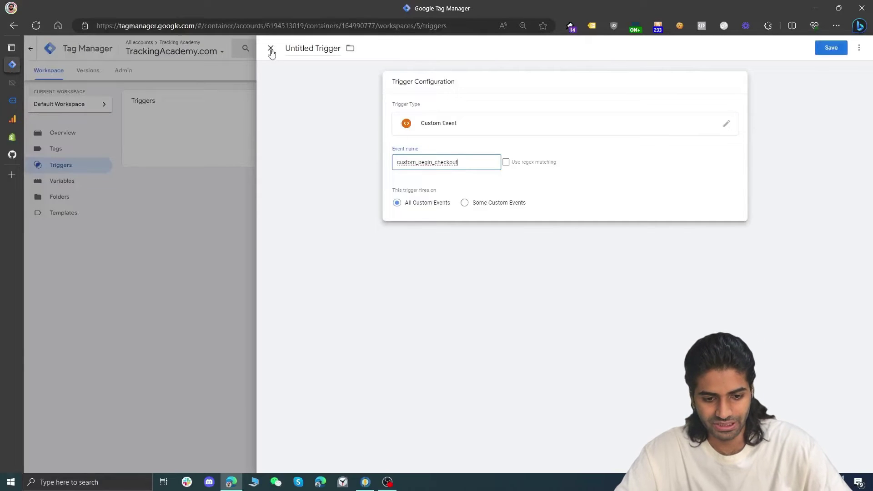
left_click(308, 49)
type("CE")
key("ctrl+v")
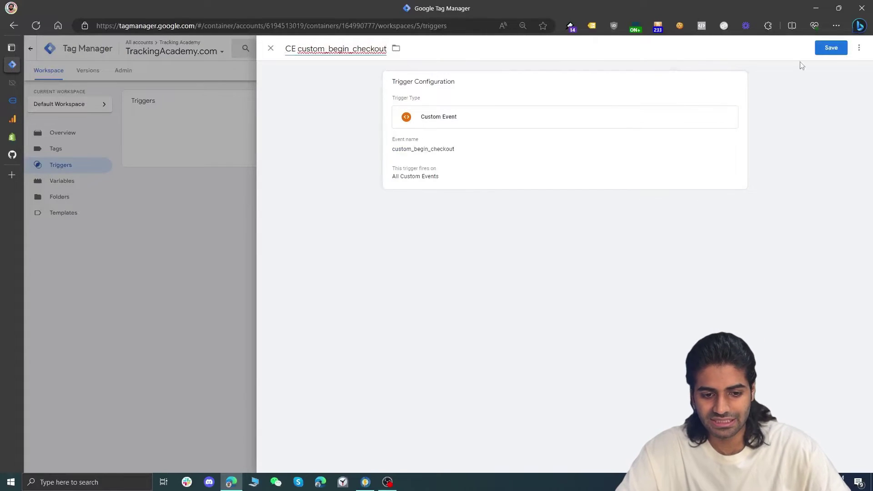
left_click(835, 48)
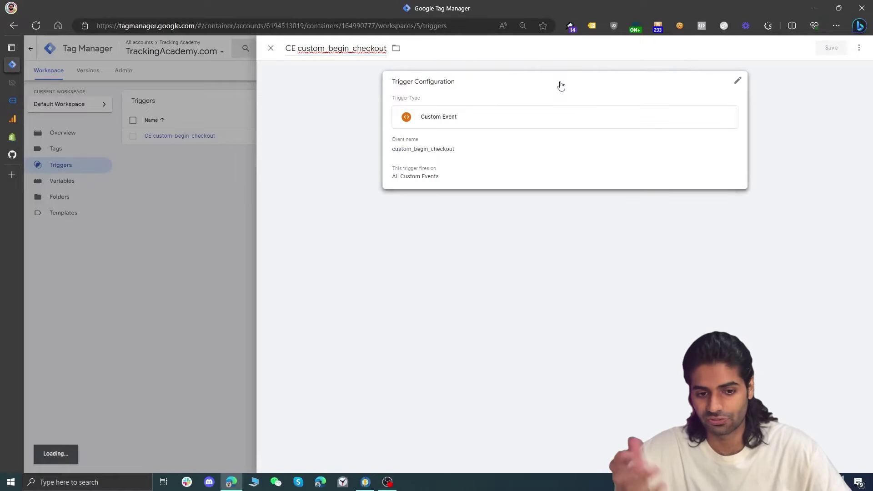
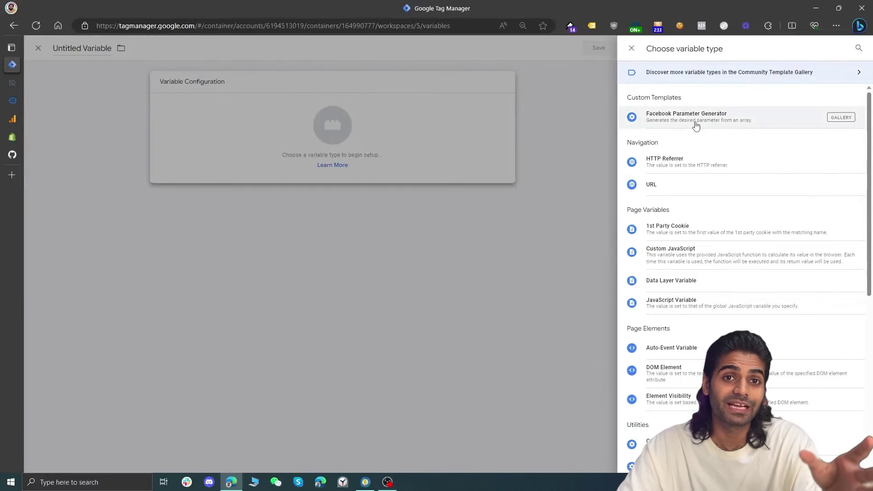
Set the new variable's type to Google Tag: Event Settings and add the event parameter items
scroll(713, 205, "down", 6)
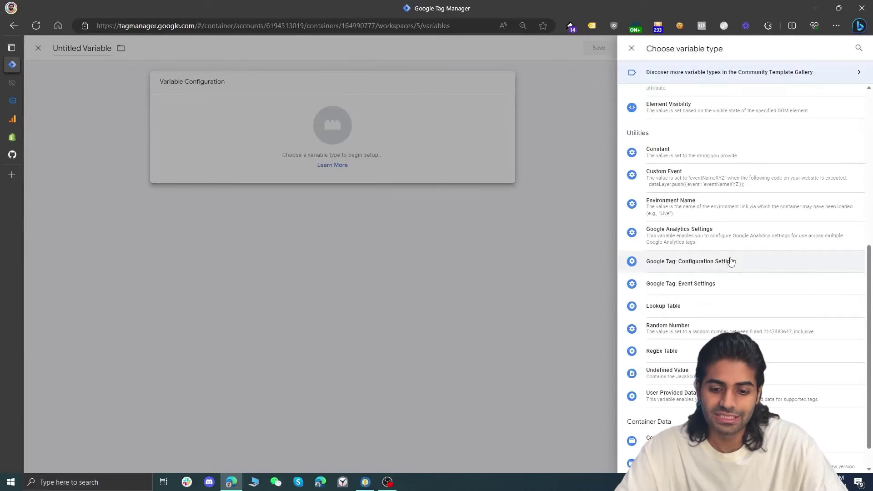
left_click(723, 282)
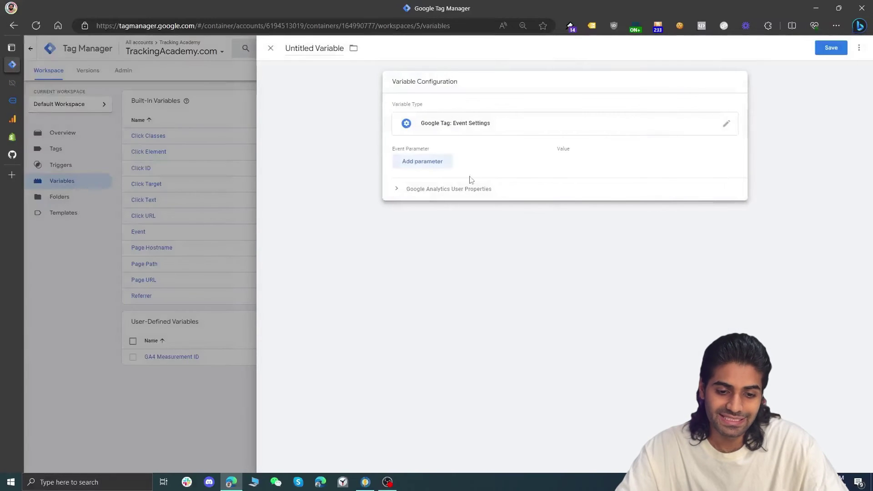
left_click(425, 164)
type("item")
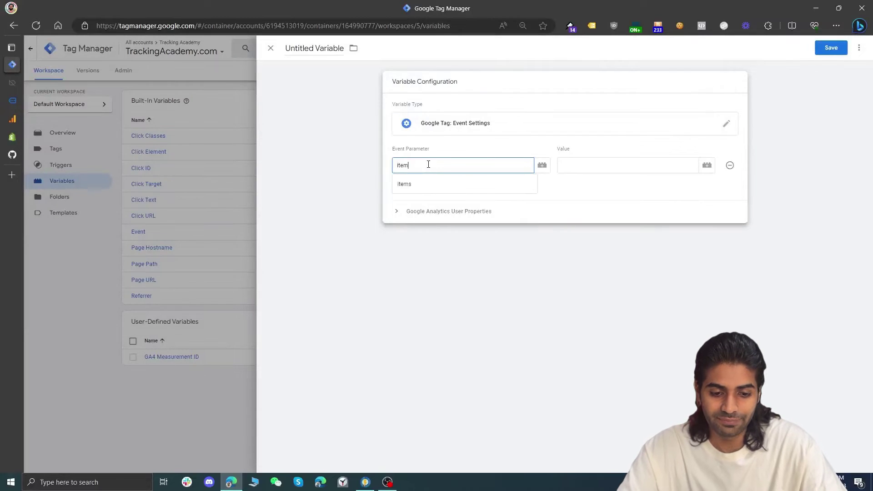
left_click(418, 183)
Add the event parameters currency and value to the event settings variable
left_click(422, 184)
type("curren")
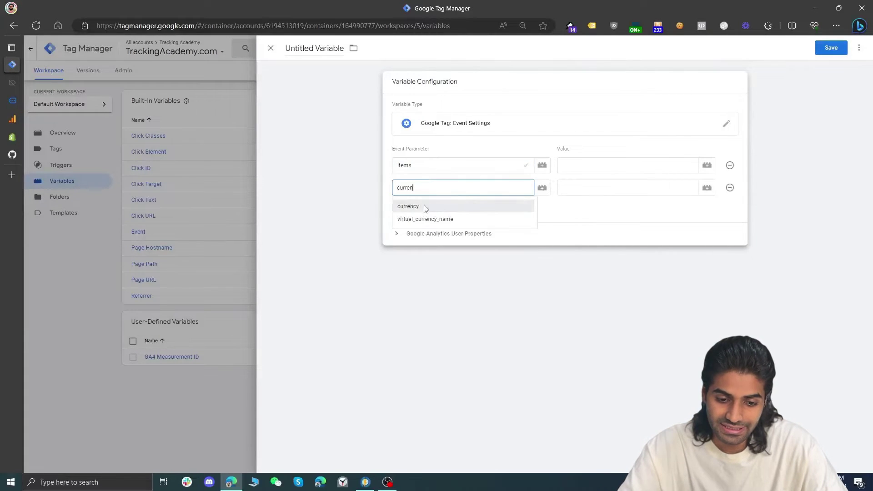
left_click(425, 203)
left_click(424, 205)
type("value")
left_click(526, 217)
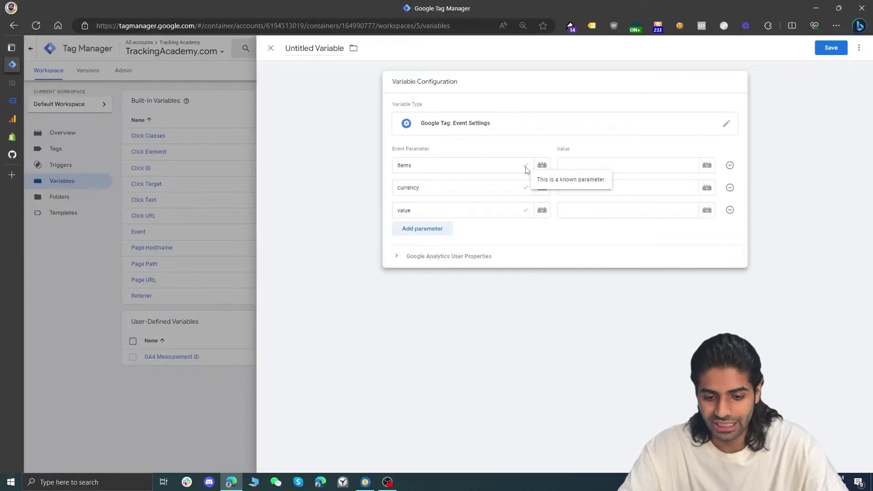
left_click(448, 229)
left_click(449, 232)
type("custom")
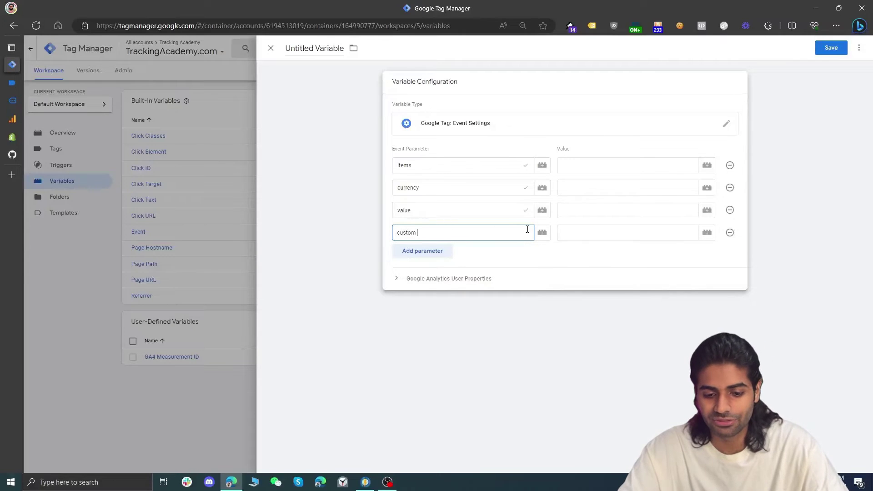
left_click(729, 234)
left_click(729, 233)
Switch to Tag Assistant, expand the custom_begin_checkout API call and copy its ecommerce and items key names
double_click(441, 160)
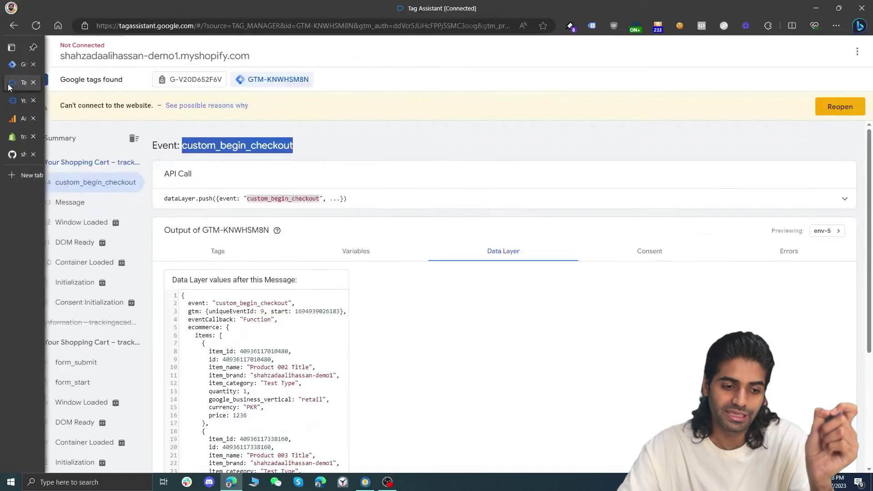
left_click(11, 84)
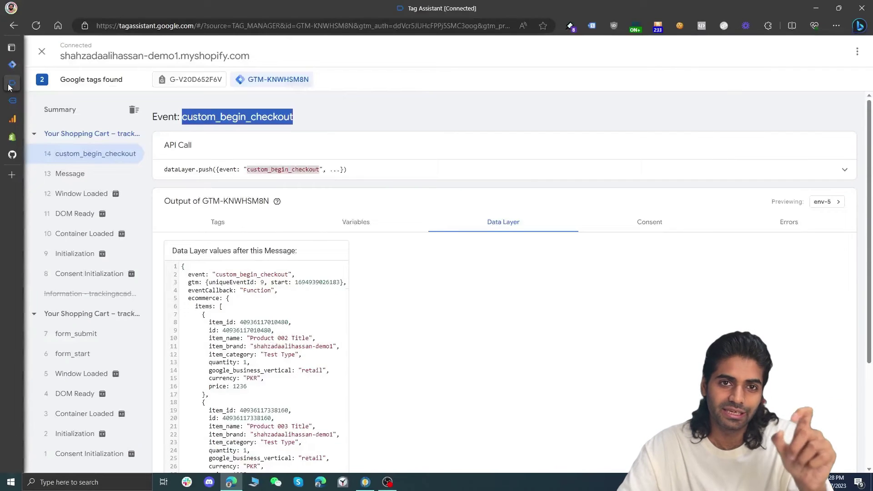
left_click(416, 172)
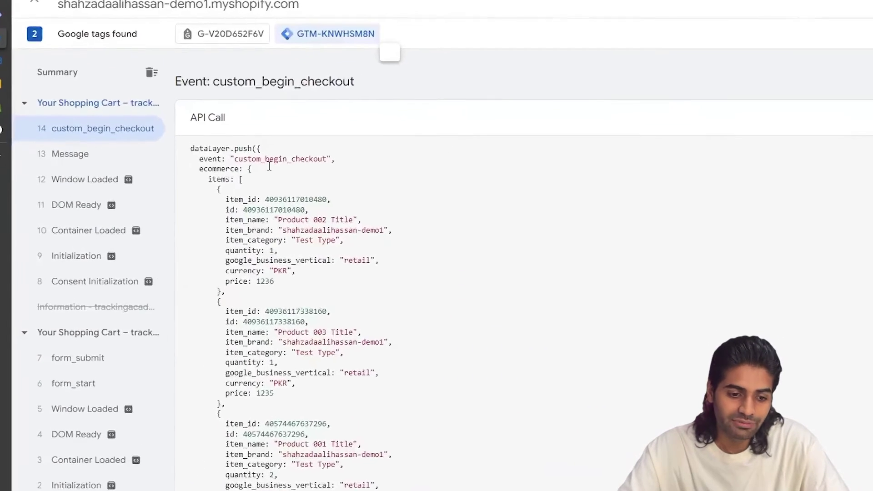
double_click(182, 184)
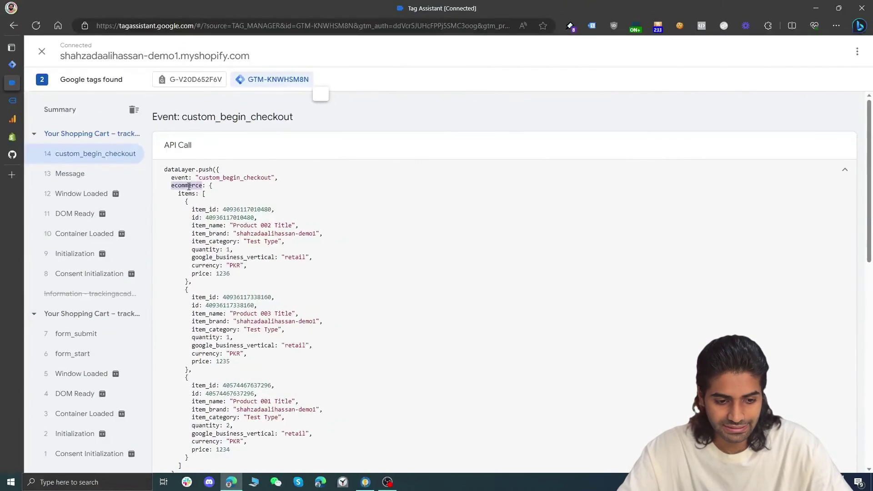
left_click(183, 186)
scroll(215, 149, "down", 1)
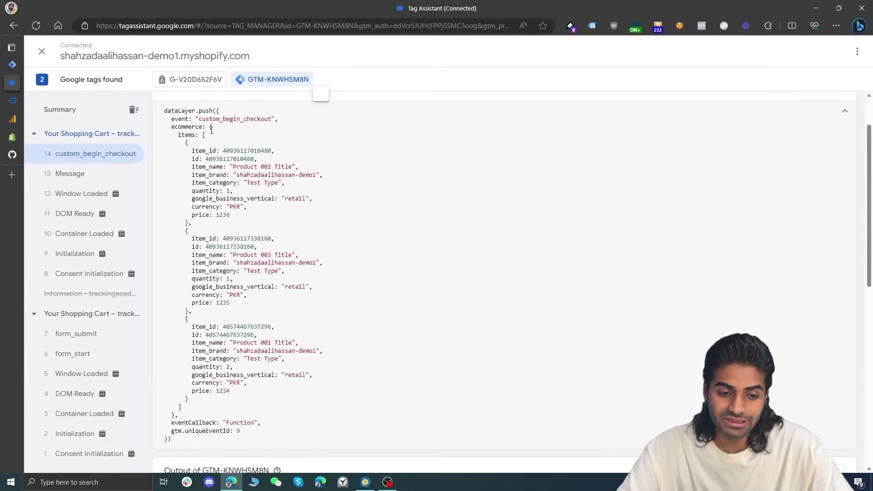
left_click_drag(210, 128, 175, 415)
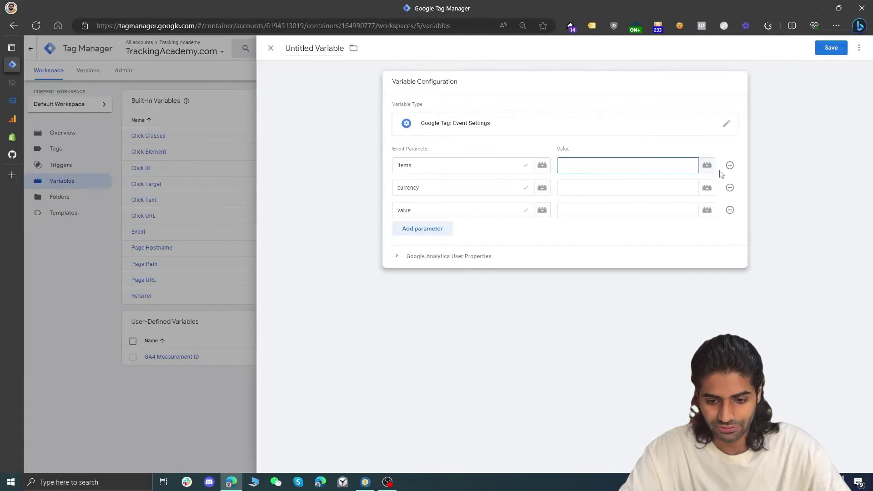
In Google Tag Manager, start a new Data Layer Variable for the value of the items parameter
left_click(712, 168)
left_click(857, 50)
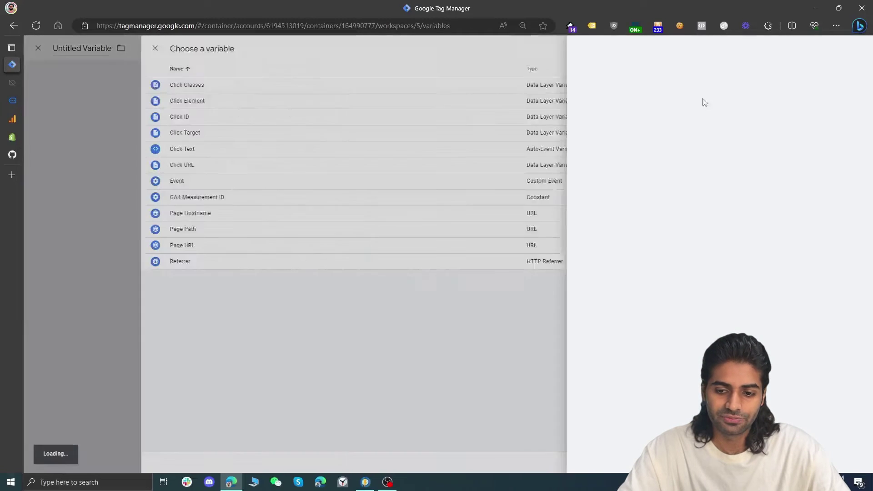
left_click(616, 130)
left_click(681, 281)
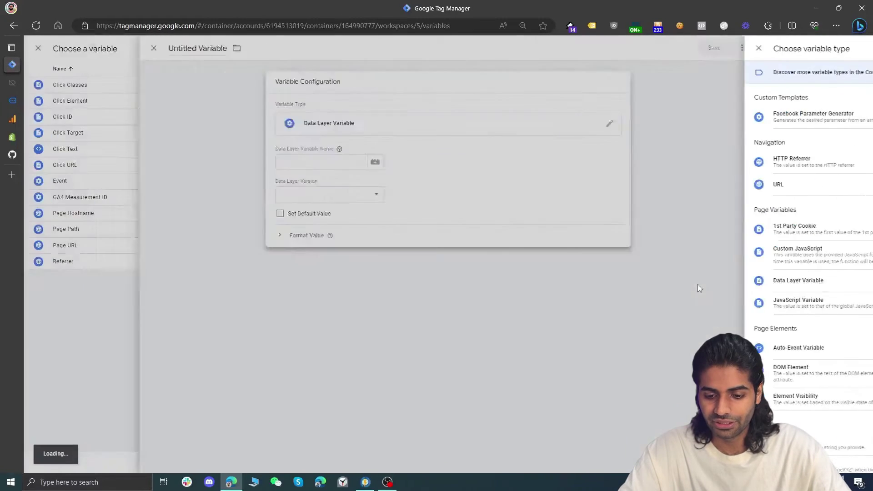
Set the Data Layer Variable Name to ecommerce.items, name the variable DLV ecommerce.items and save it
left_click(438, 164)
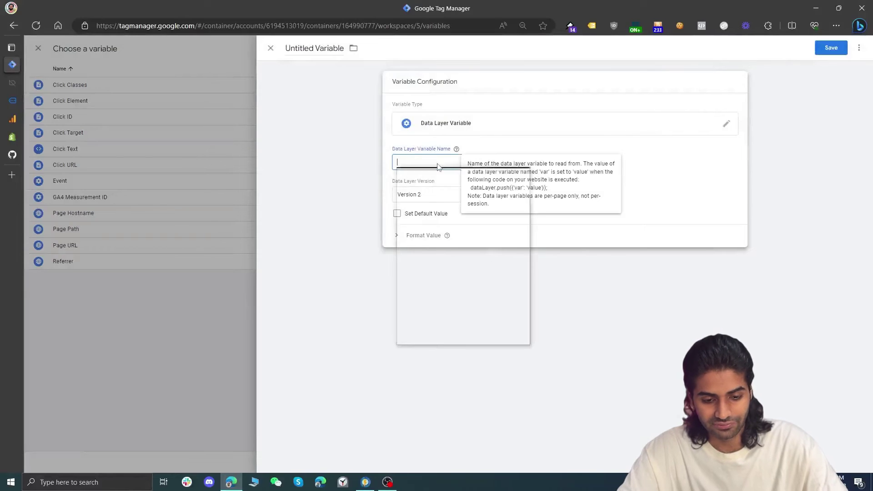
left_click(447, 230)
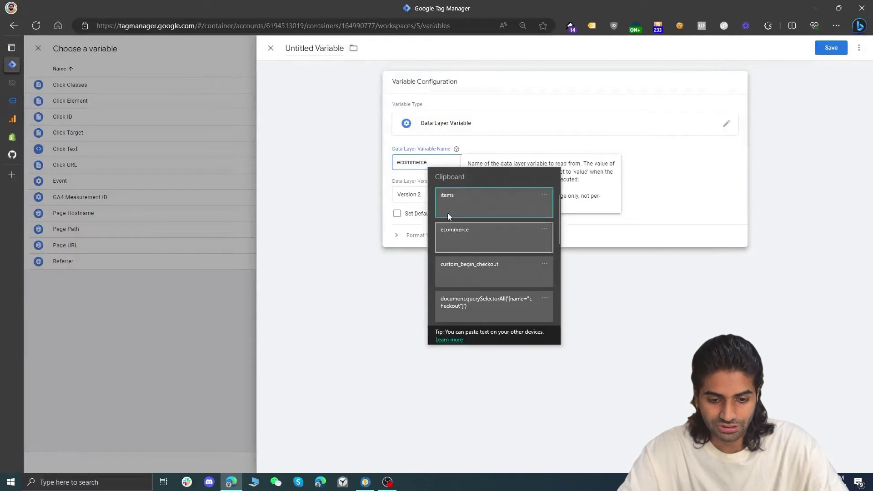
left_click(448, 212)
key("ctrl+a")
key("ctrl+c")
left_click(314, 48)
type("DLV")
key("ctrl+v")
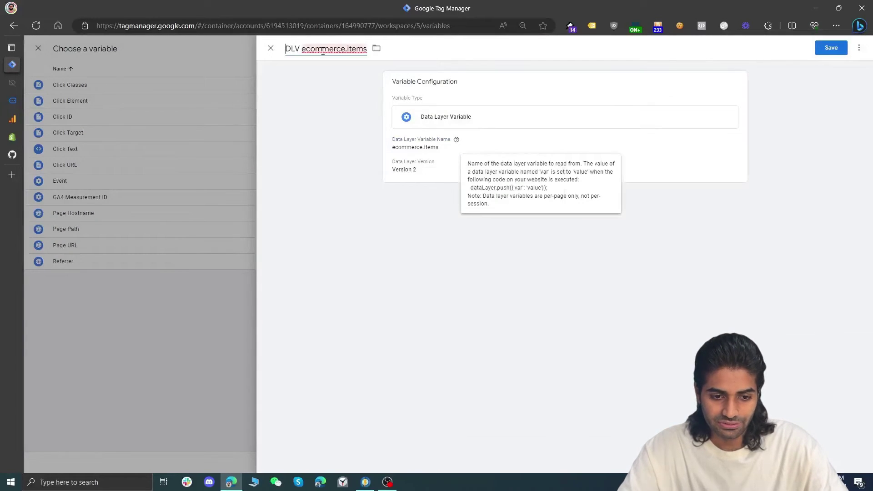
left_click(828, 49)
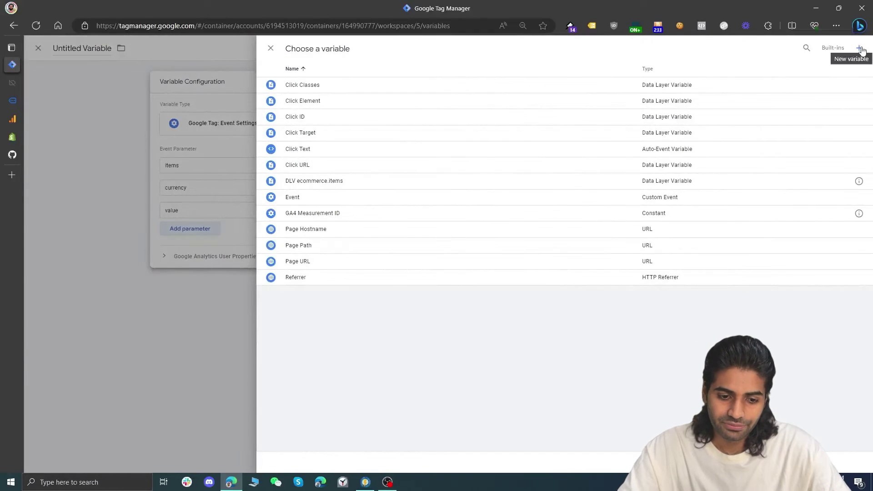
Start another new Data Layer Variable and paste the copied text as its Data Layer Variable Name
left_click(861, 48)
left_click(438, 162)
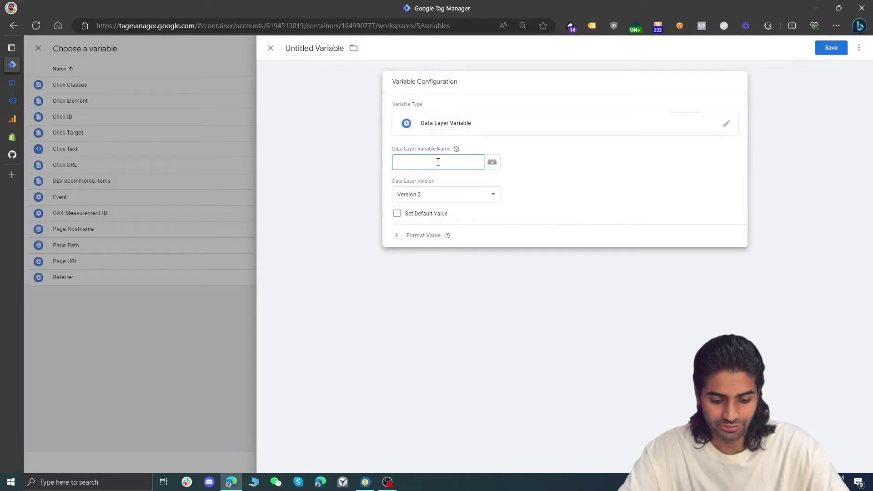
key("ctrl+v")
Switch to Tag Assistant and examine the currency key and the ecommerce block in the custom_begin_checkout API call
left_click(17, 82)
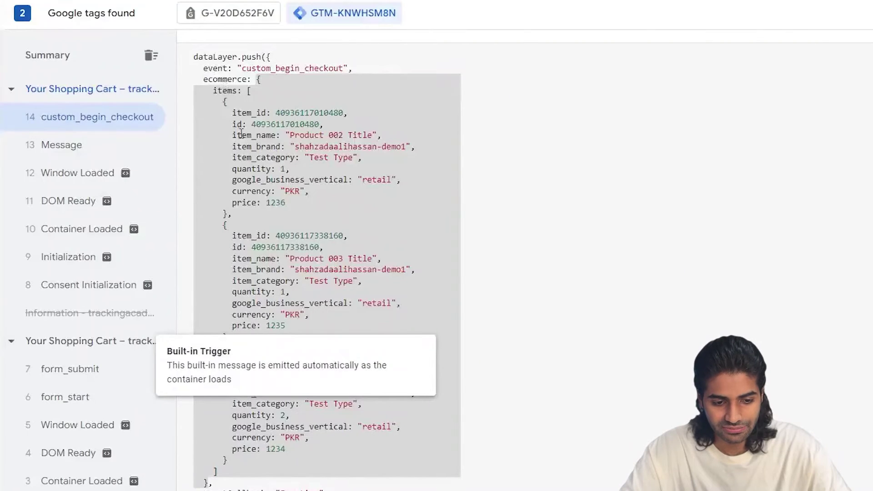
double_click(246, 190)
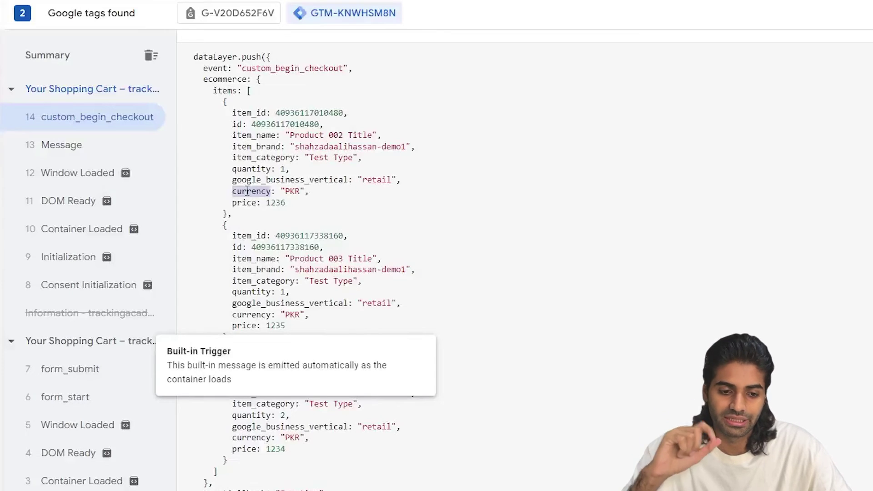
left_click_drag(258, 80, 216, 485)
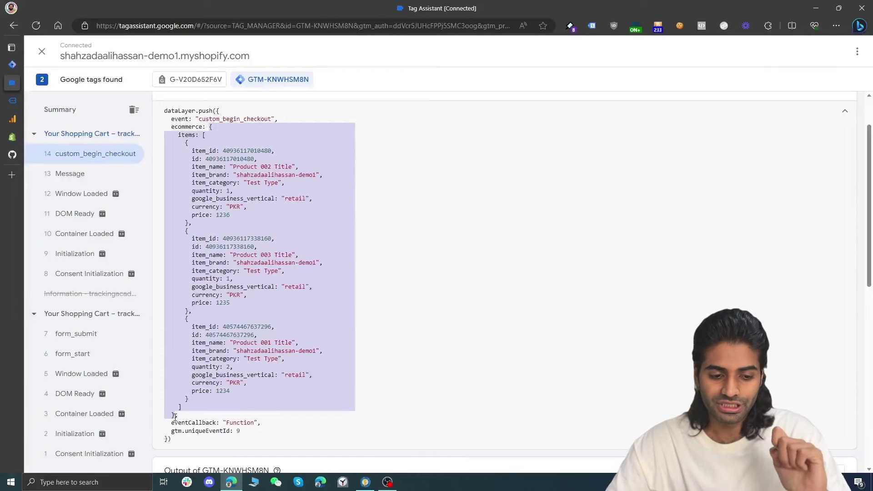
left_click(176, 272)
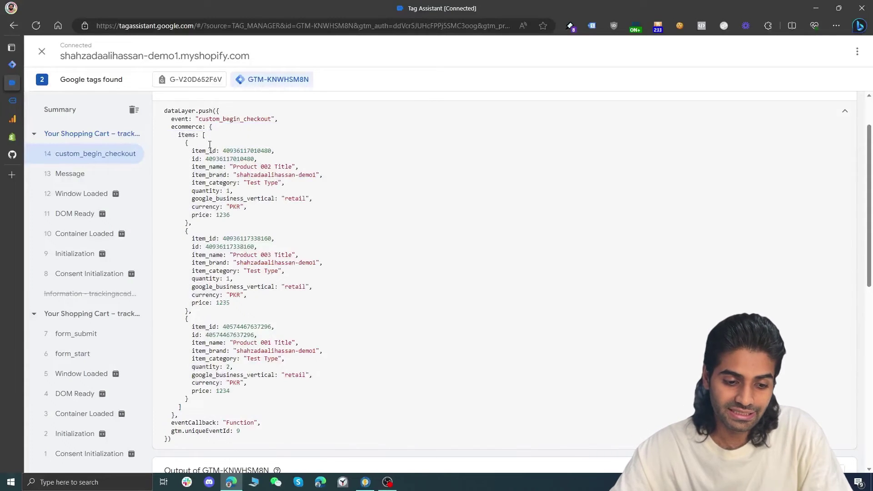
Examine the items array and each of its product objects inside the ecommerce block of the custom_begin_checkout API call
left_click_drag(204, 137, 186, 434)
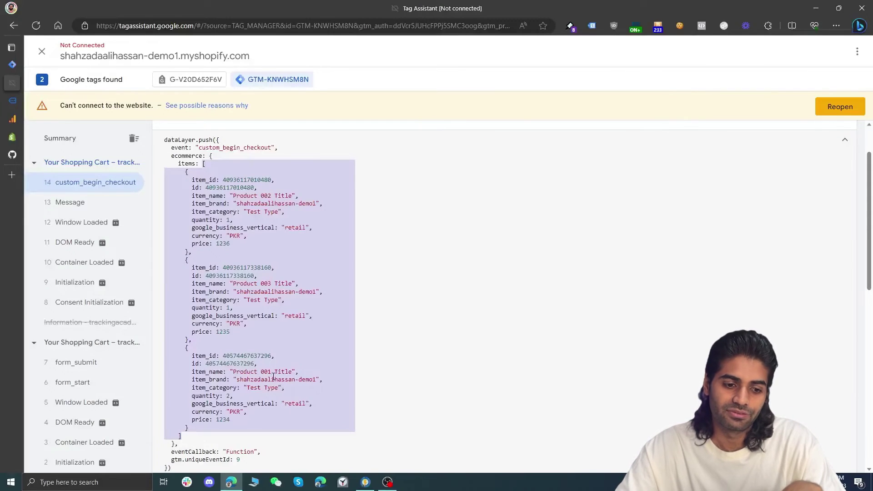
left_click_drag(192, 252, 182, 201)
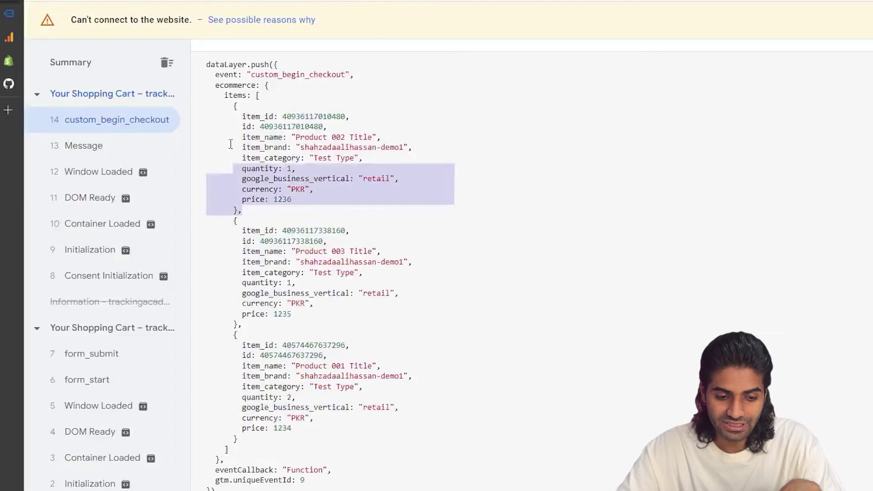
left_click_drag(231, 143, 192, 106)
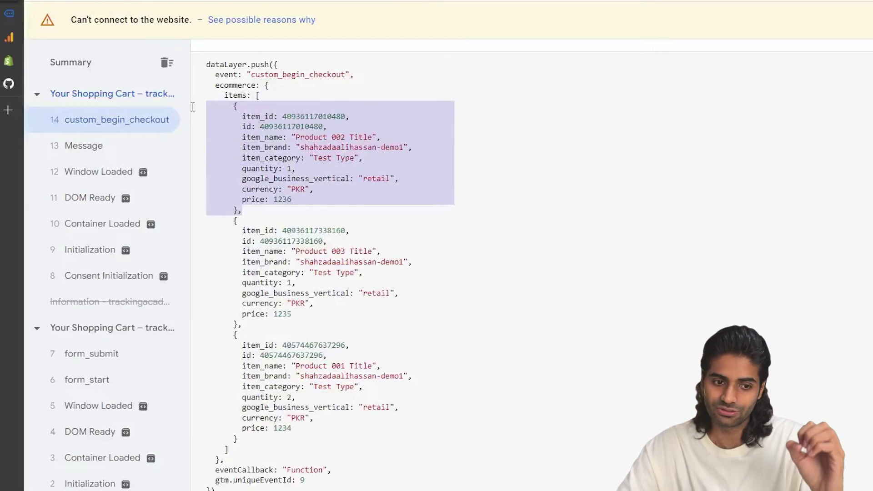
left_click_drag(250, 324, 195, 220)
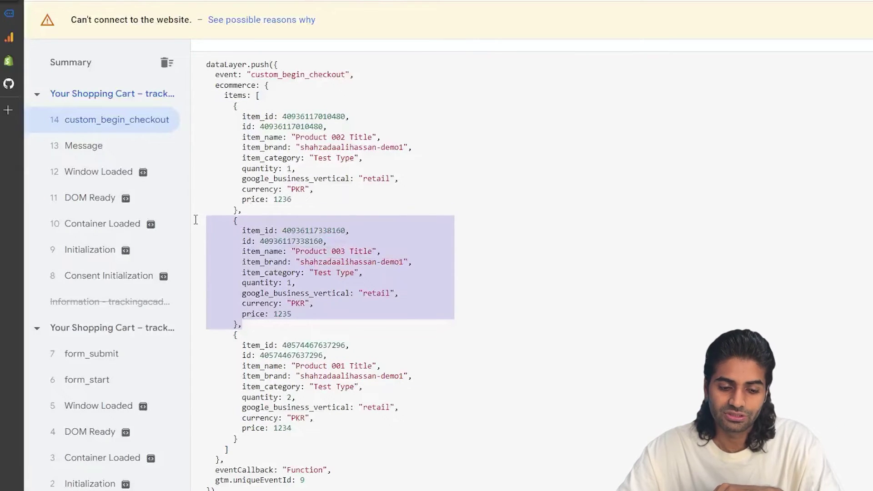
left_click_drag(264, 438, 179, 338)
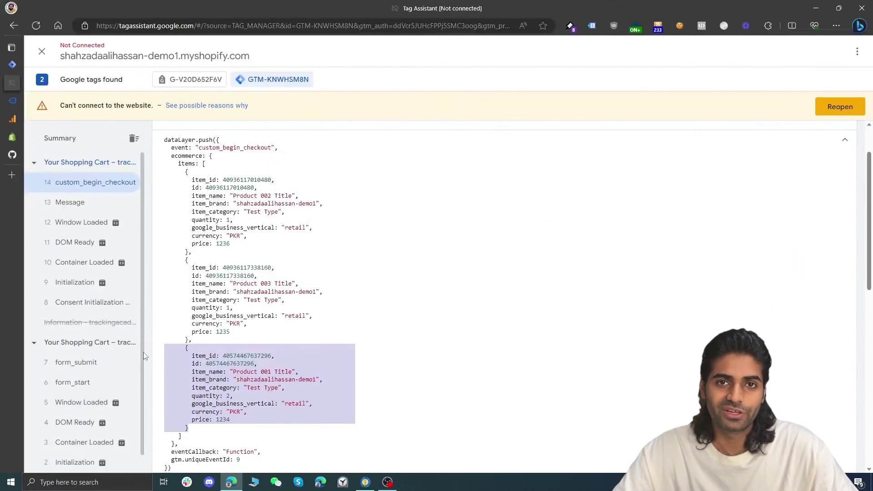
left_click(186, 130)
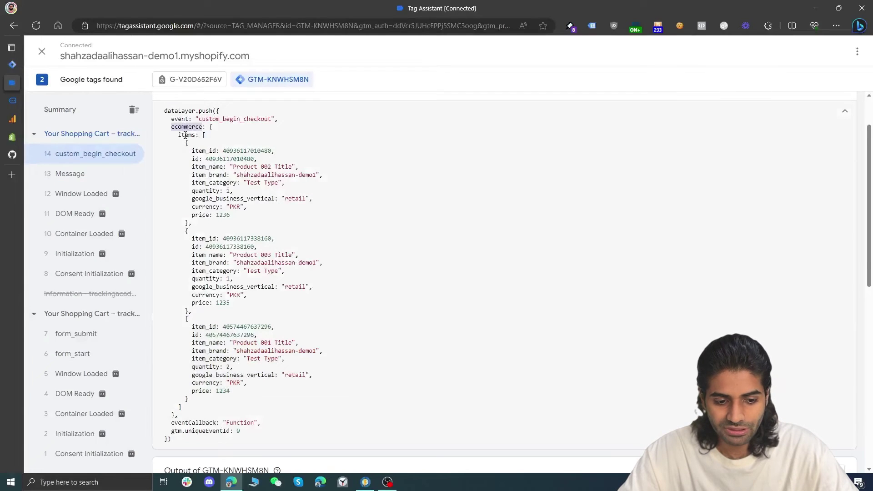
double_click(186, 135)
left_click_drag(185, 143, 199, 223)
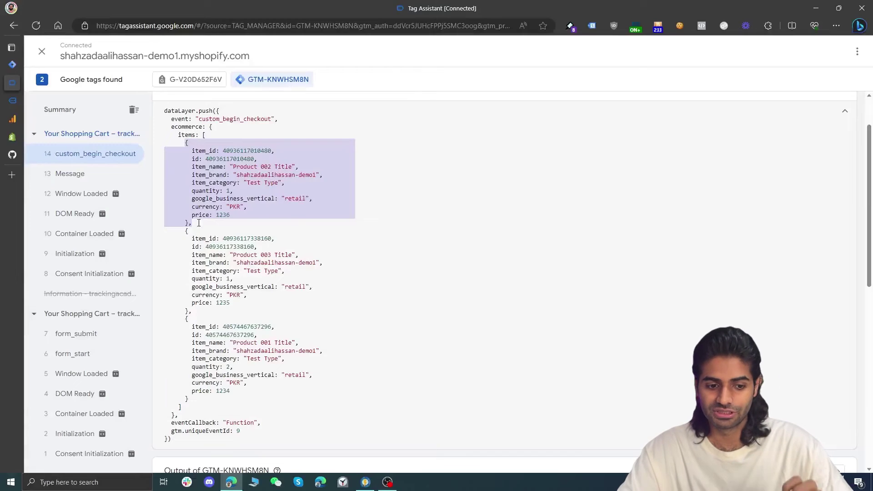
Copy the currency key, complete the Data Layer Variable Name in Tag Manager as ecommerce.items.0.currency, and save the variable as DLV ecommerce.items.0.currency
double_click(206, 207)
key("ctrl+c")
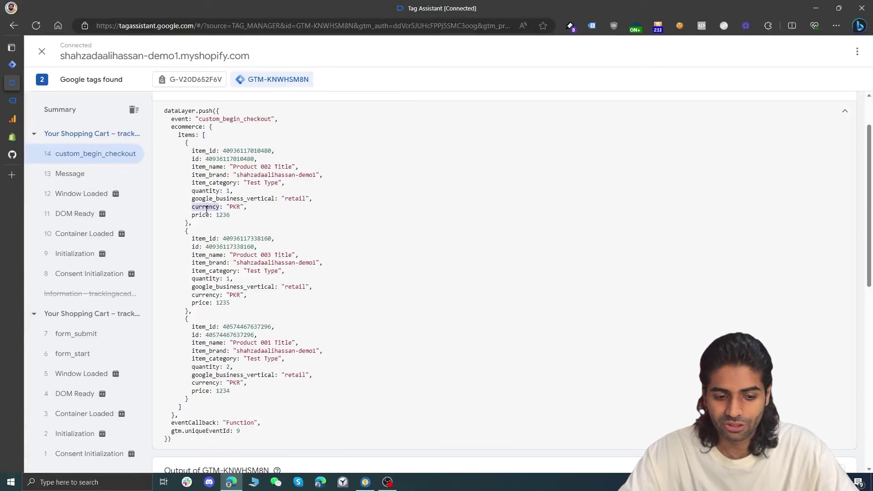
left_click(17, 67)
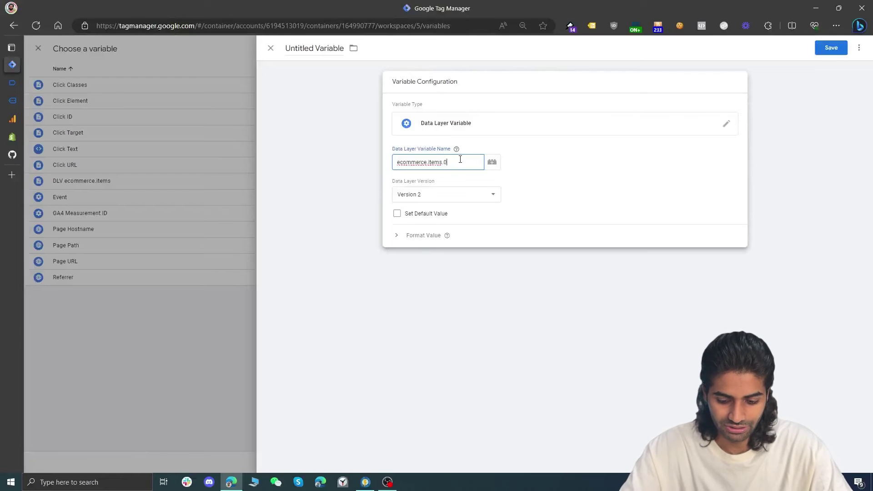
key("ctrl+v")
key("Return")
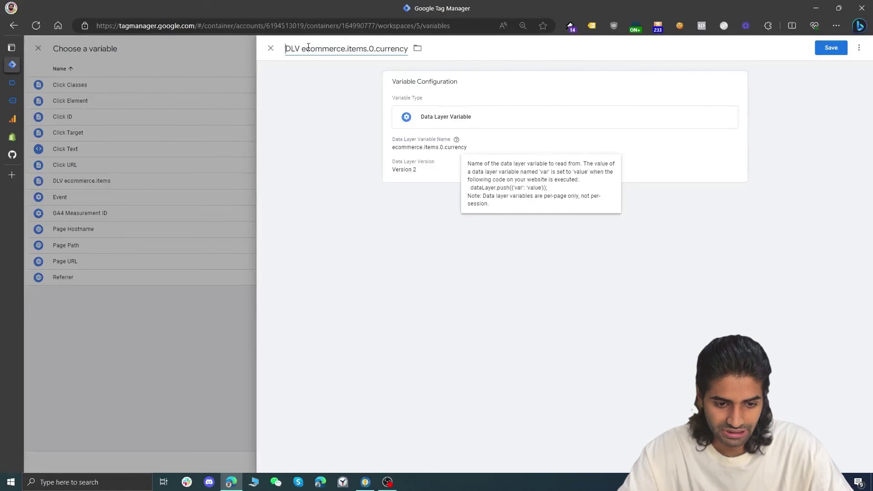
left_click(846, 51)
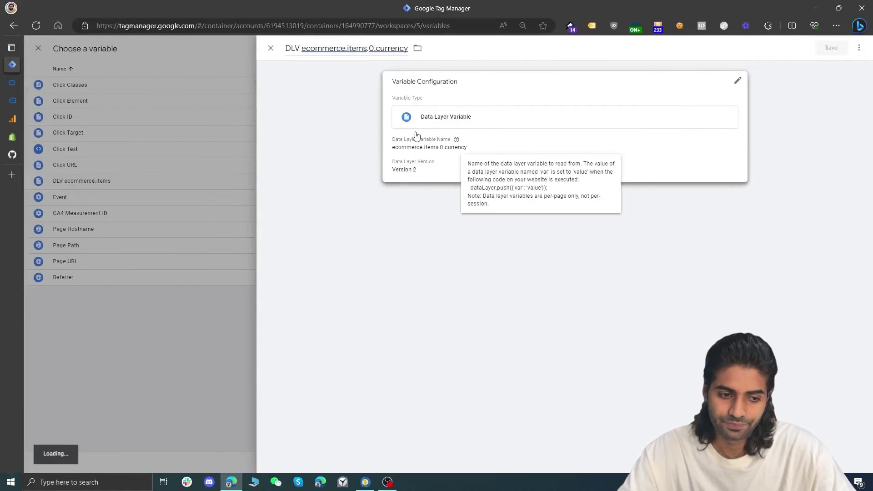
Name the Google Tag: Event Settings variable GTES EEC Event Parameters and save it
left_click(306, 49)
type("GTES EE")
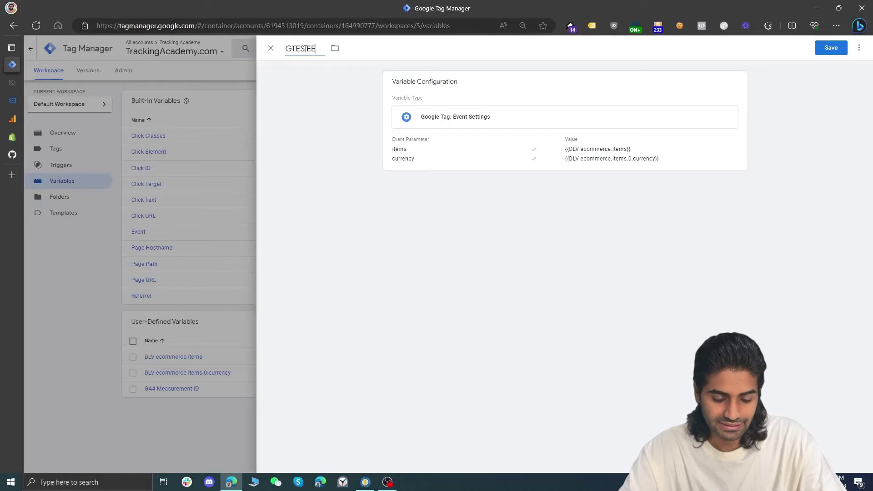
type("C Event Param")
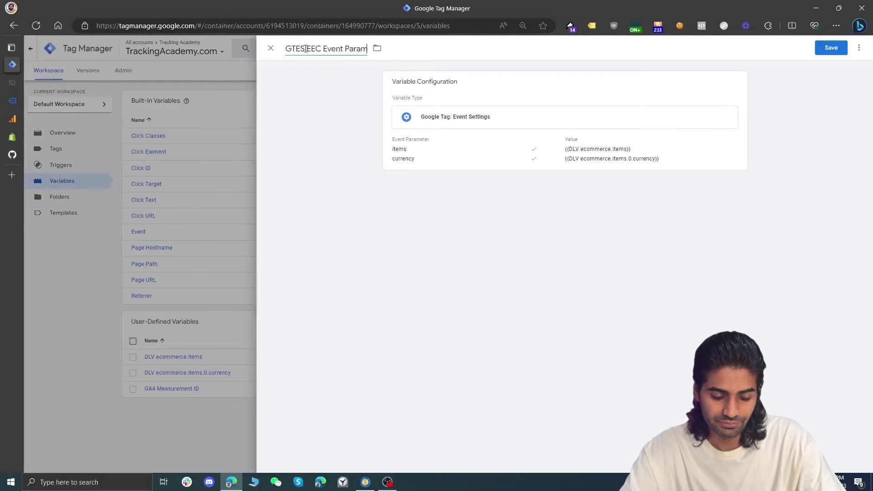
type("eters")
left_click(827, 53)
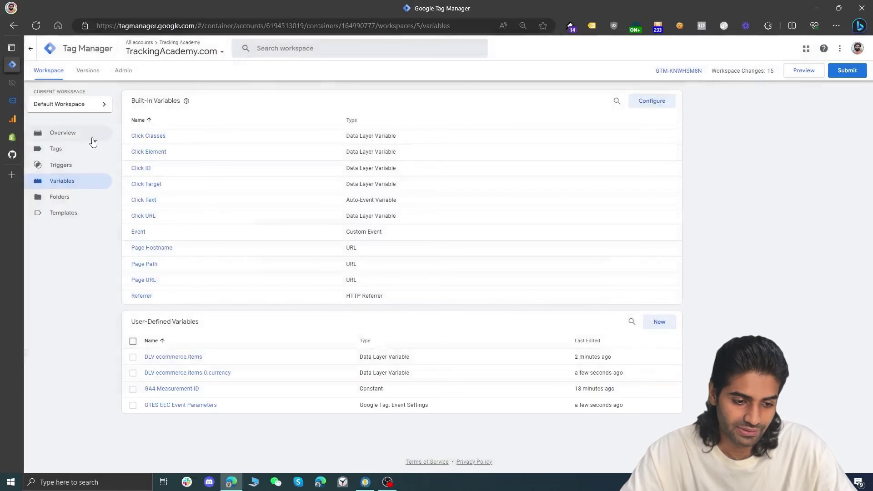
Create a new tag and assign CE custom_begin_checkout as its firing trigger
left_click(86, 148)
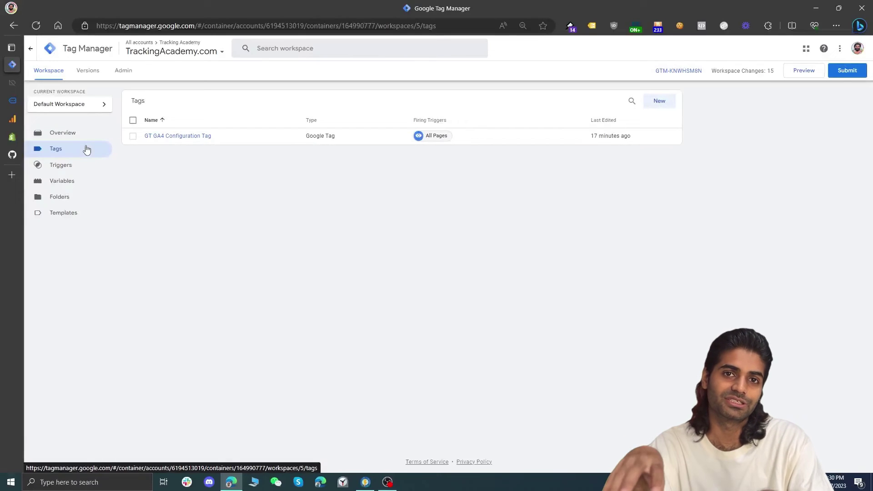
left_click(659, 100)
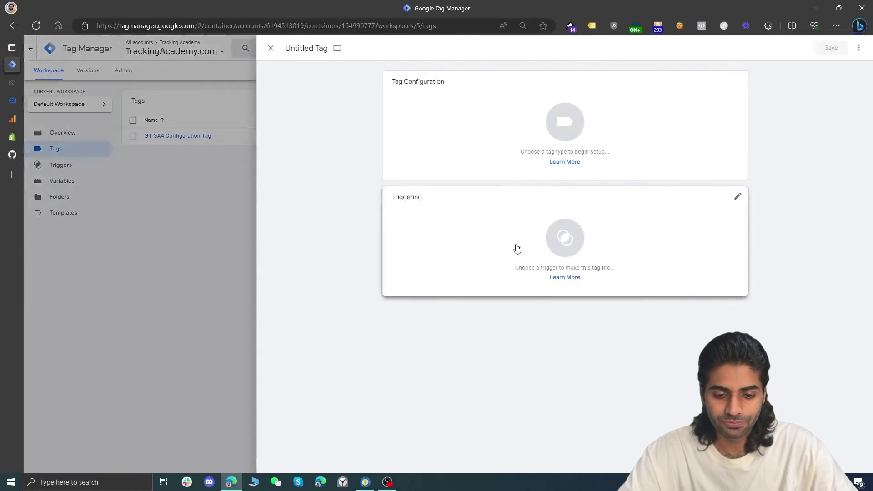
left_click(528, 243)
left_click(624, 101)
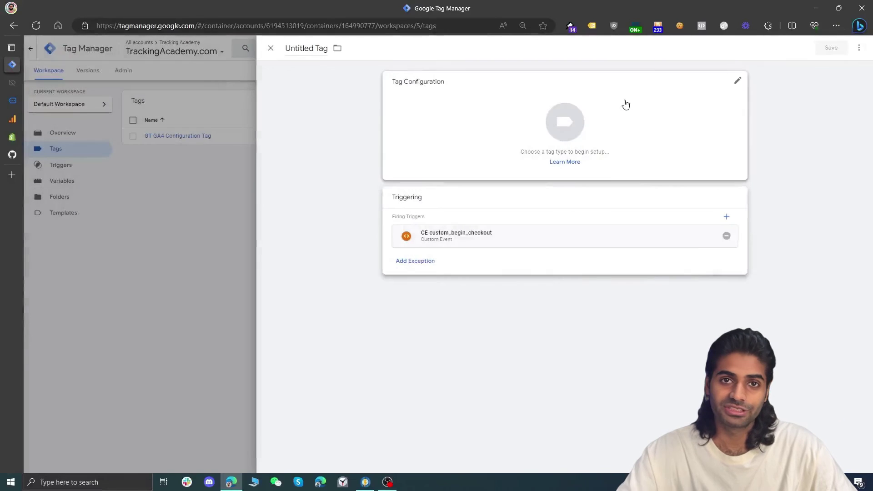
Set the tag type to Google Analytics: GA4 Event and use the GA4 Measurement ID variable as its Measurement ID
left_click(582, 109)
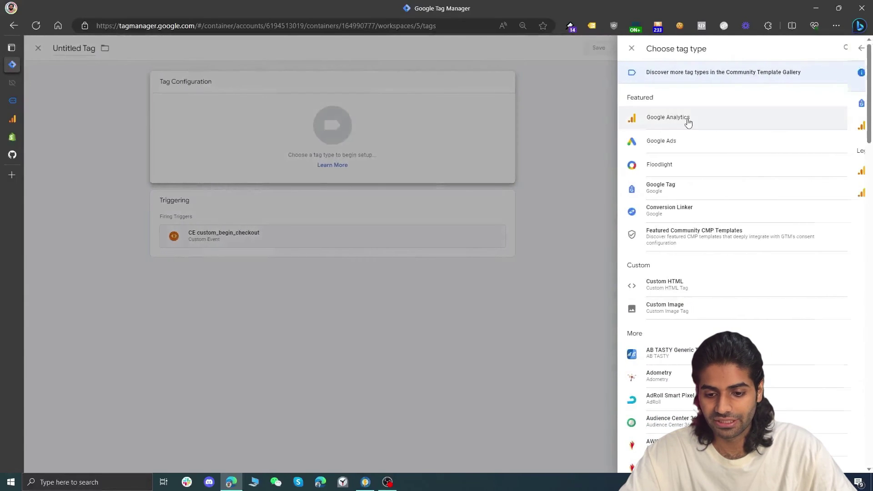
left_click(688, 122)
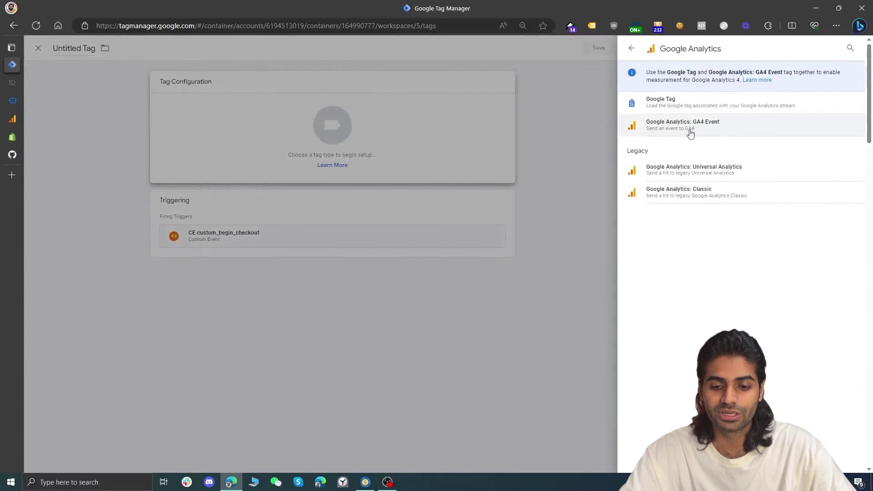
left_click(689, 132)
left_click(499, 166)
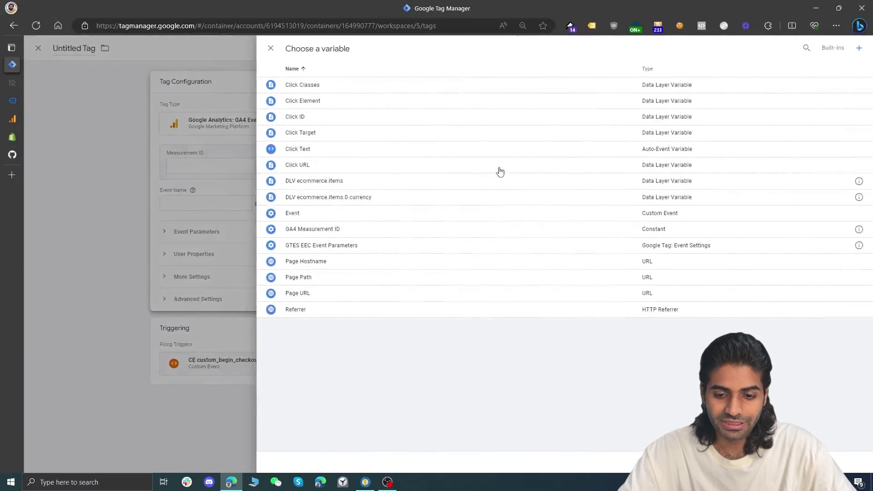
left_click(427, 230)
Set the tag's Event Name to begin_checkout, choose GTES EEC Event Parameters as the Event Settings Variable, and show the inherited parameters
left_click(436, 203)
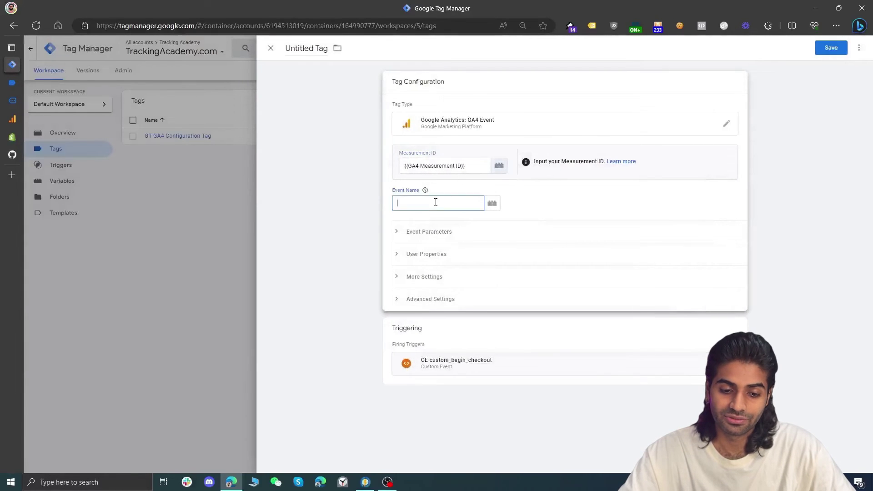
type("begin")
type("_c")
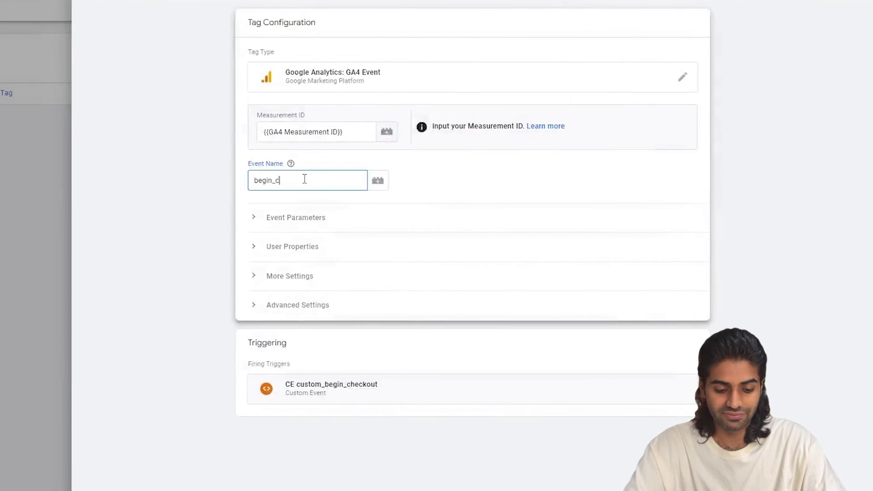
type("heckout")
left_click(285, 218)
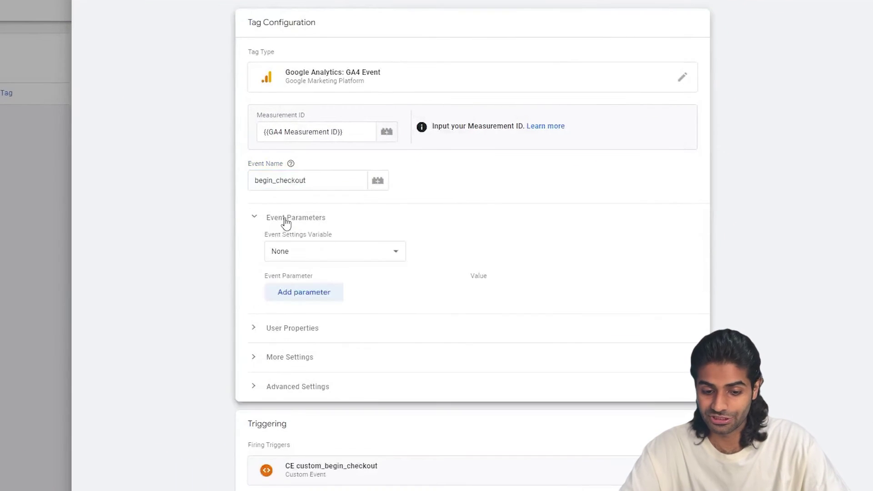
left_click(302, 252)
left_click(305, 278)
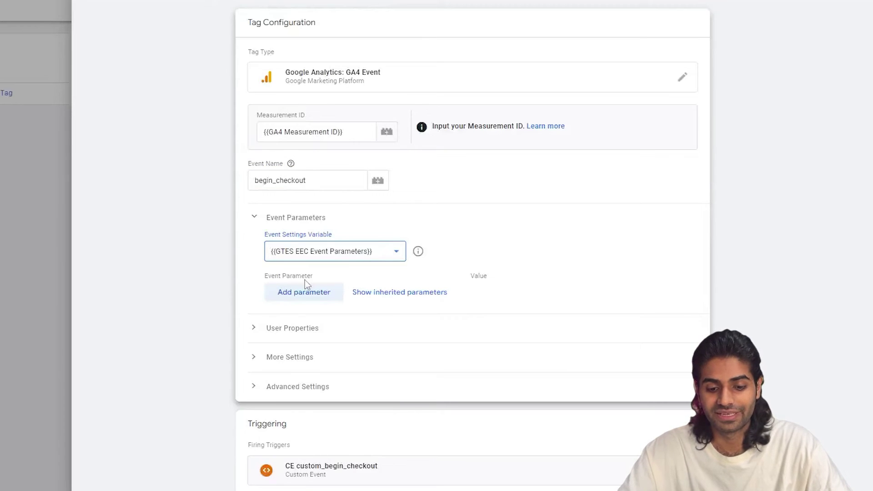
left_click(362, 293)
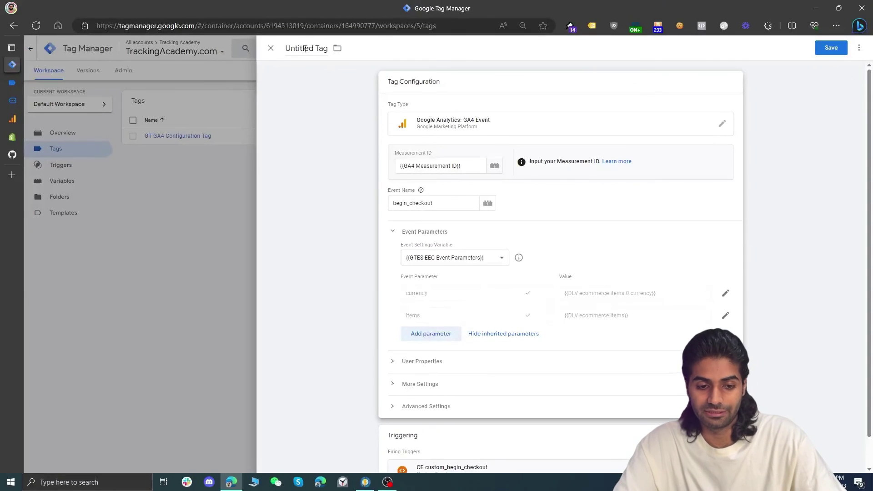
Name the tag GA4 CE being_checkout and save it
left_click(306, 48)
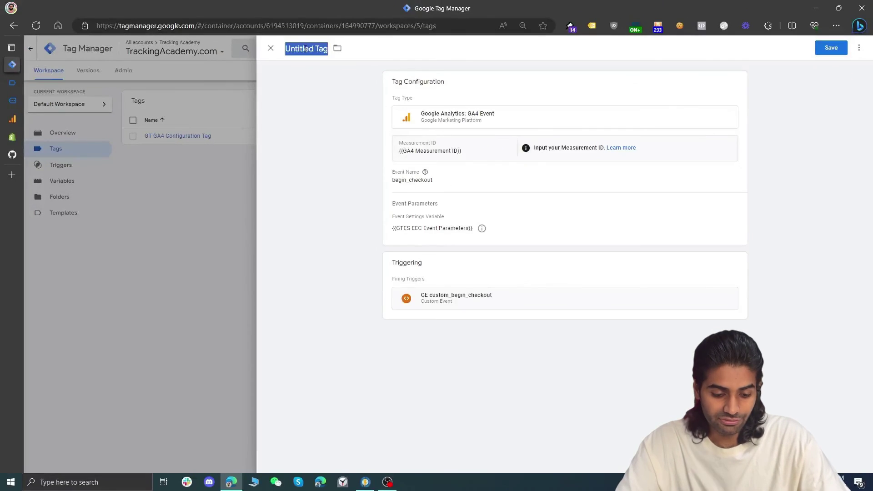
type("GA4 CE being_checkout")
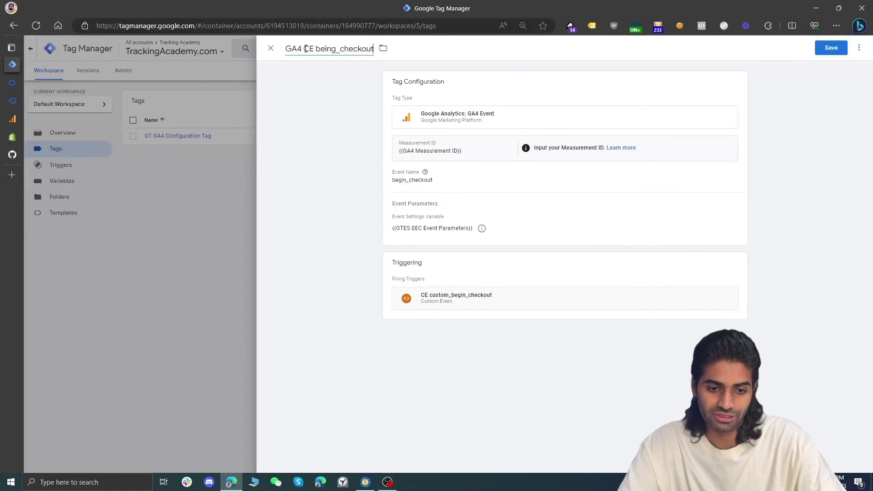
left_click(824, 50)
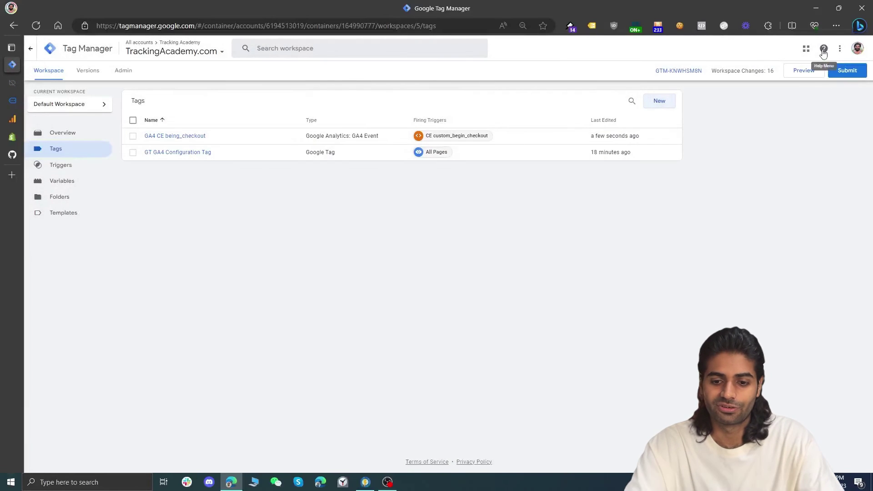
Preview the container on the Shopify store and open the shopping cart down to its checkout area
left_click(803, 71)
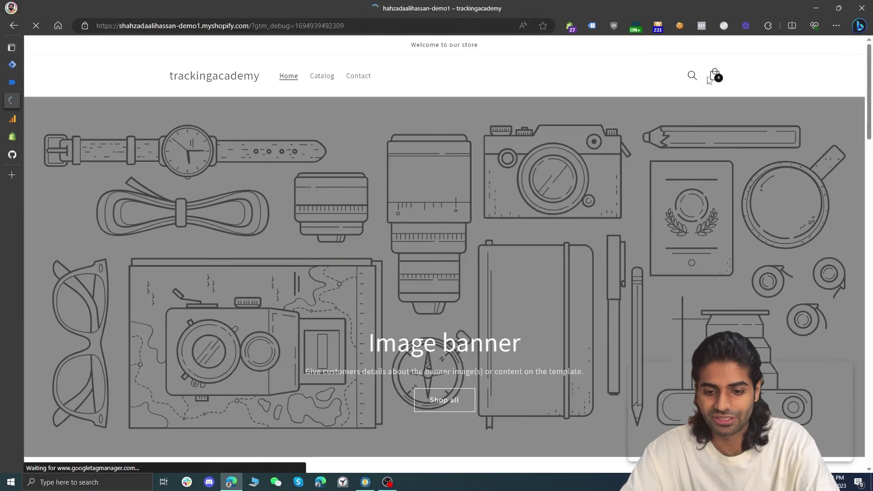
left_click(713, 77)
scroll(623, 210, "down", 5)
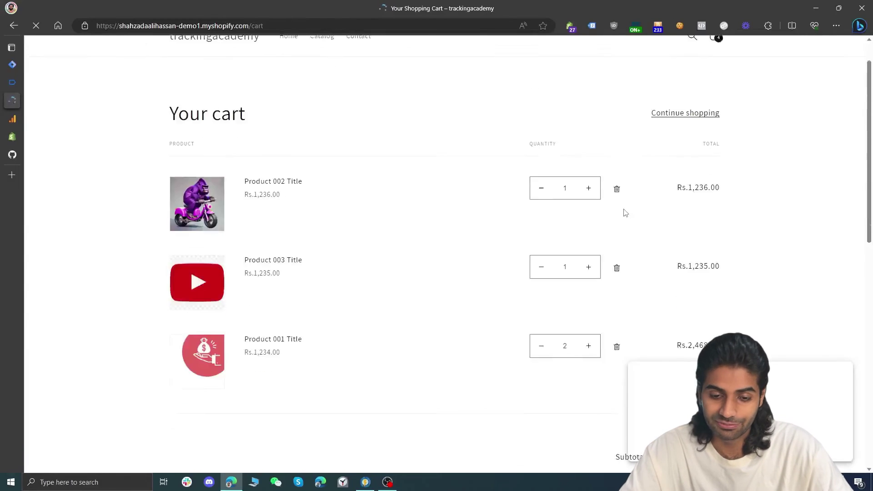
scroll(625, 213, "down", 3)
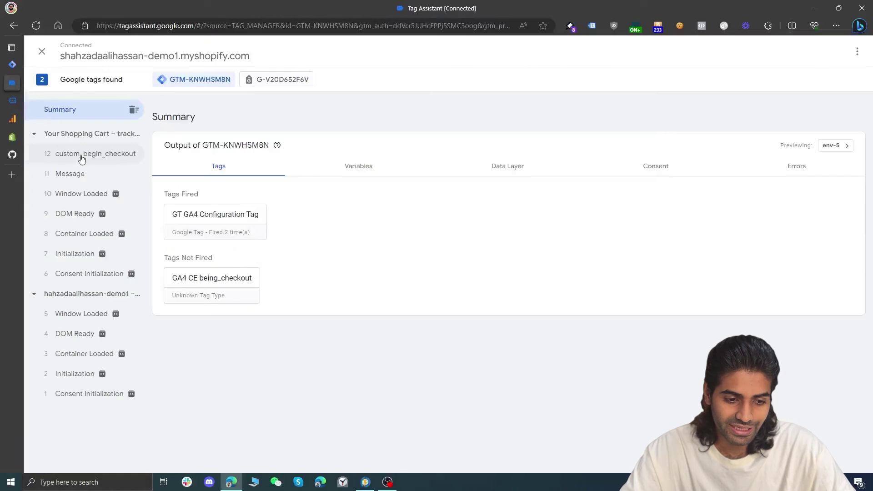
In Tag Assistant, examine the custom_begin_checkout event's API call and open the GA4 CE being_checkout tag it fired
left_click(81, 155)
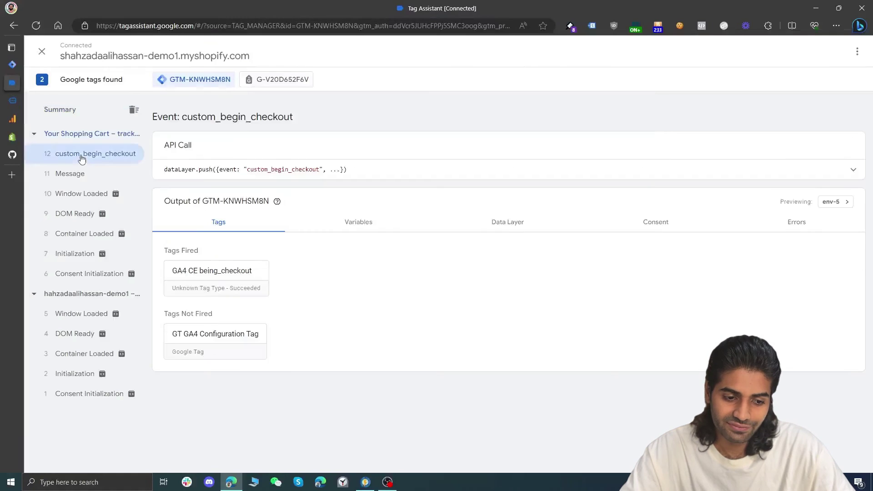
left_click(741, 175)
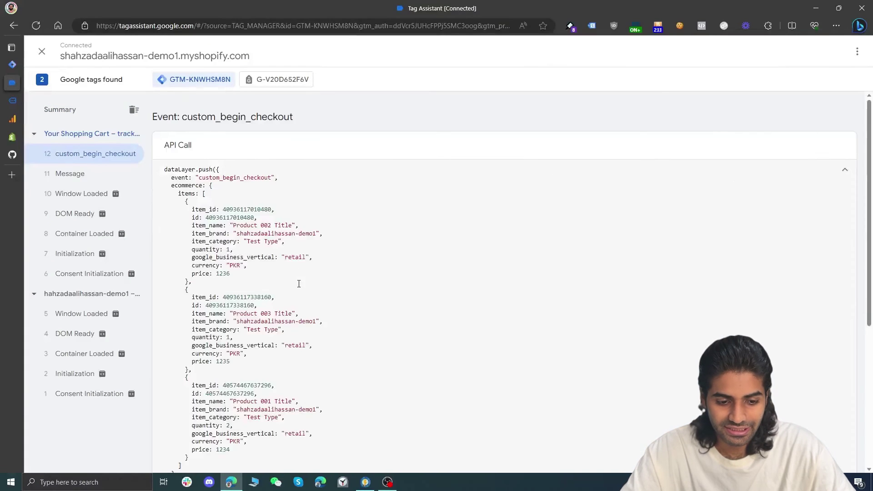
scroll(299, 284, "down", 5)
left_click(230, 370)
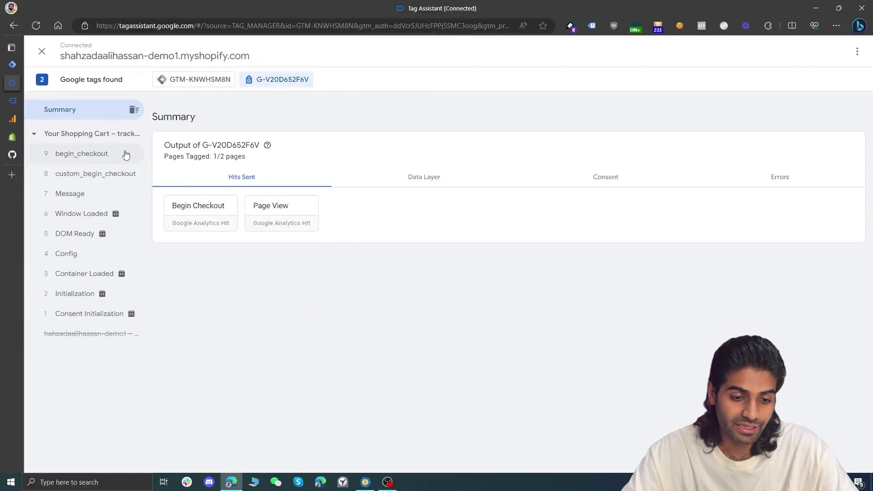
Open the details of the Begin Checkout hit under the Google tag's begin_checkout event
left_click(126, 155)
left_click(218, 270)
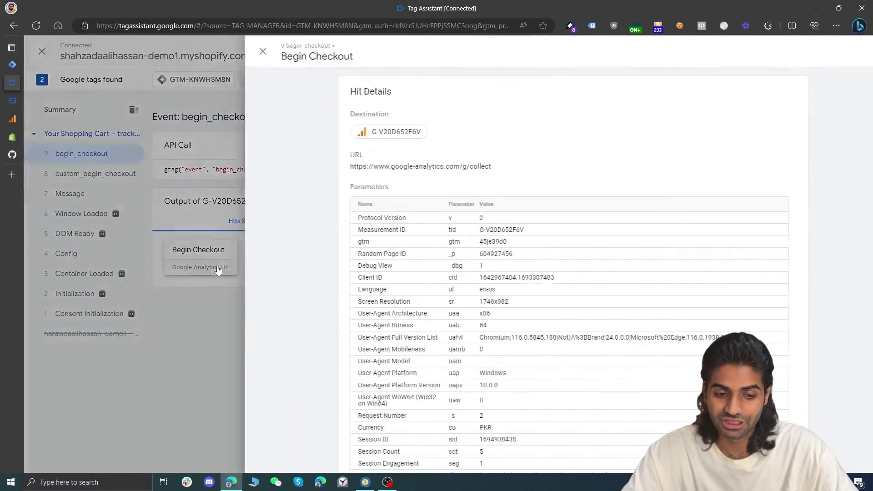
Examine the Ecommerce Item parameters pr1 to pr3 and the Currency parameter in the Begin Checkout hit details
scroll(372, 227, "down", 5)
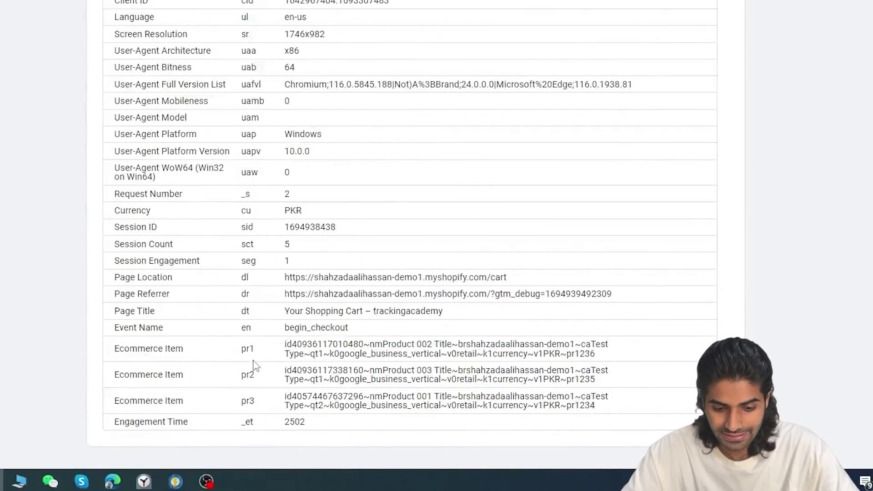
left_click_drag(243, 352, 495, 414)
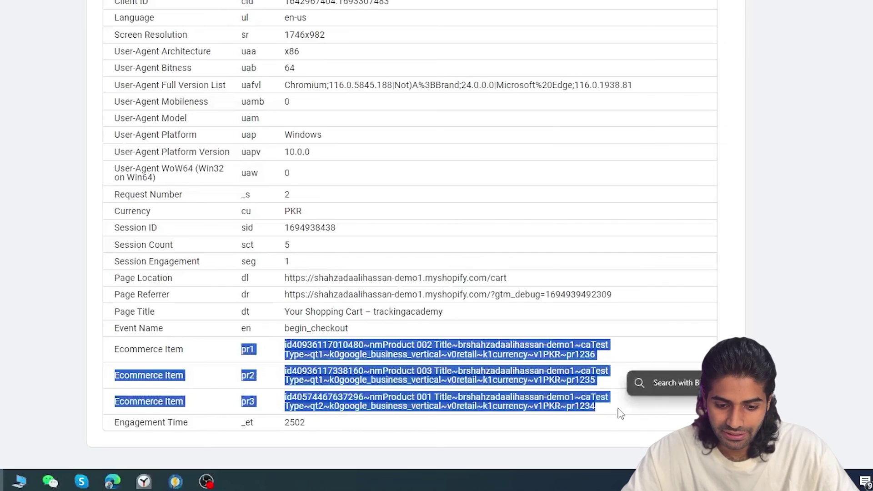
scroll(471, 385, "up", 5)
left_click_drag(305, 316, 116, 319)
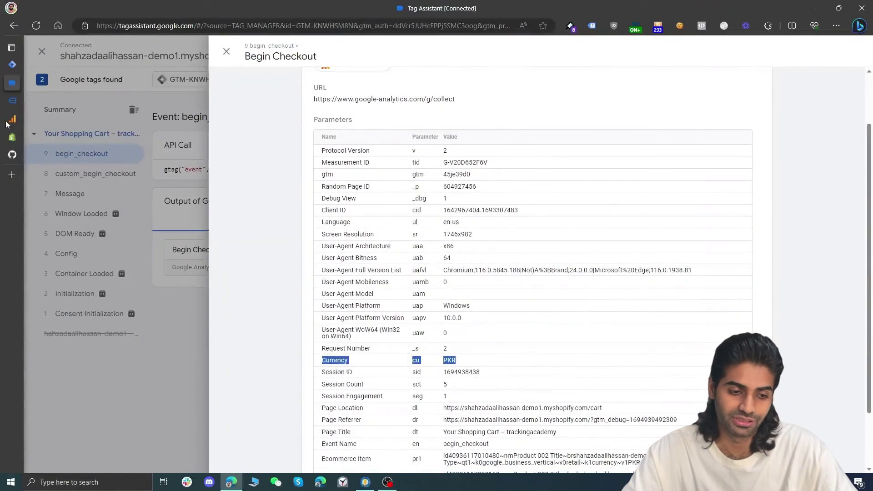
In Google Analytics DebugView, inspect the begin_checkout event's currency parameter and the item details of Product 001 Title and Product 002 Title
key("alt+Tab")
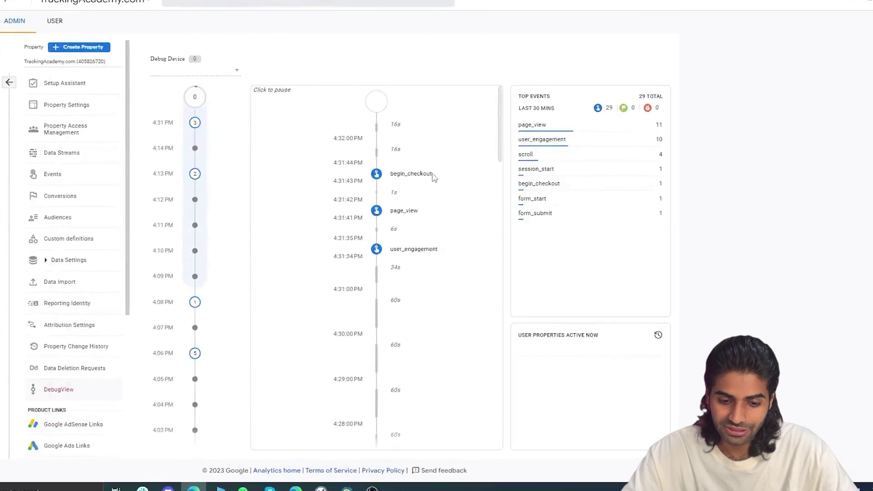
left_click(405, 129)
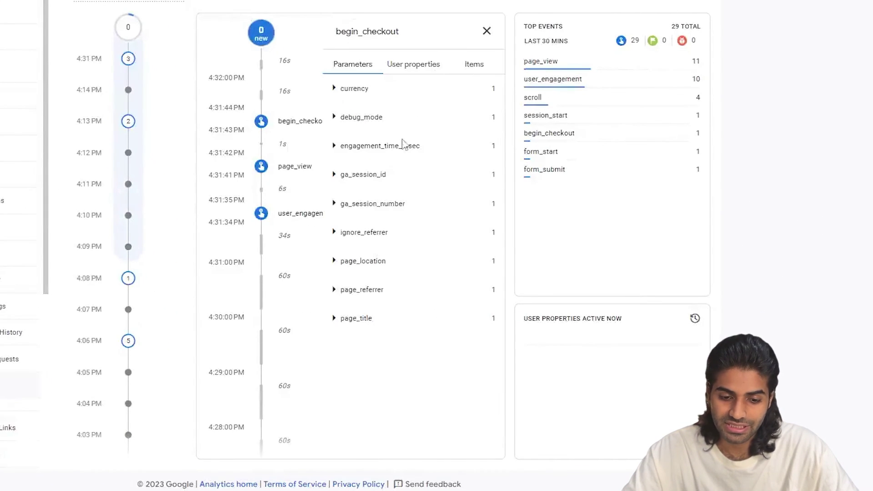
left_click(361, 98)
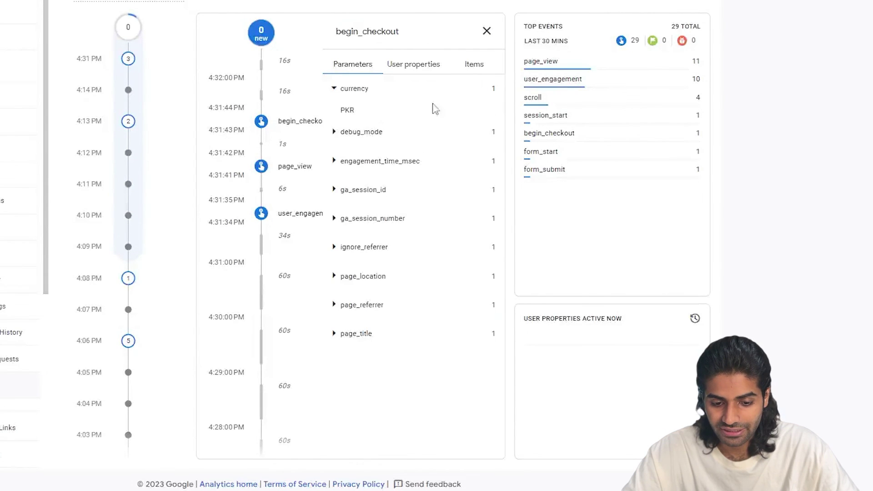
left_click(474, 64)
left_click(400, 116)
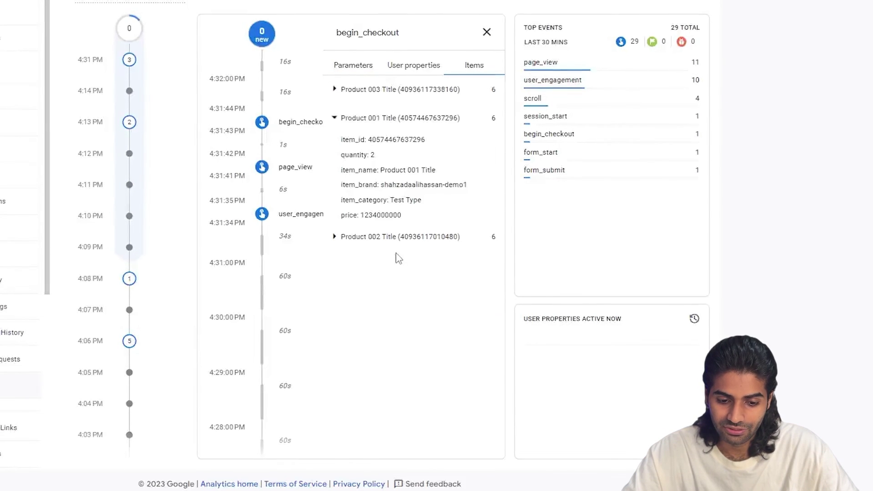
left_click(400, 236)
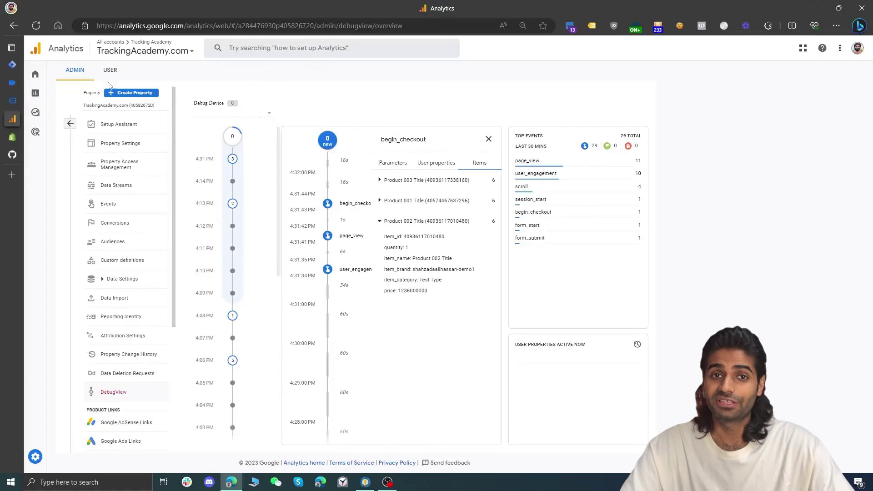
Publish the Tag Manager workspace changes to Live as a new version named for the author and GA4 begin checkout
left_click(13, 64)
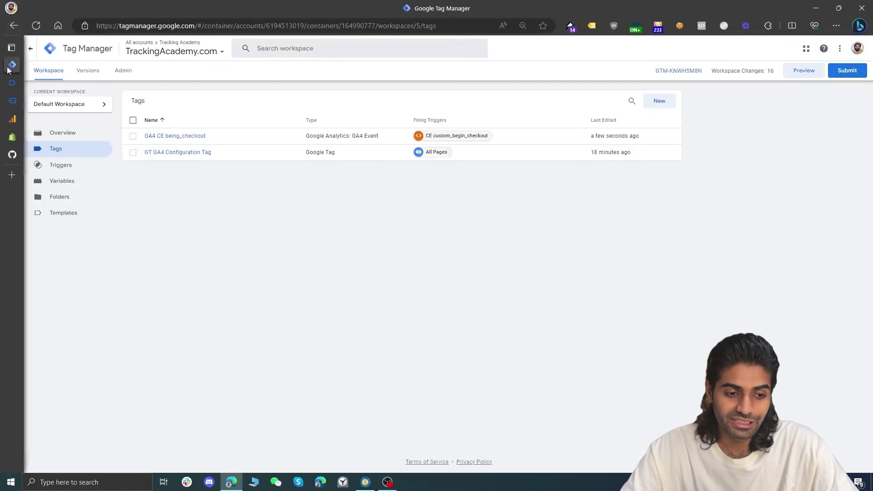
left_click(840, 71)
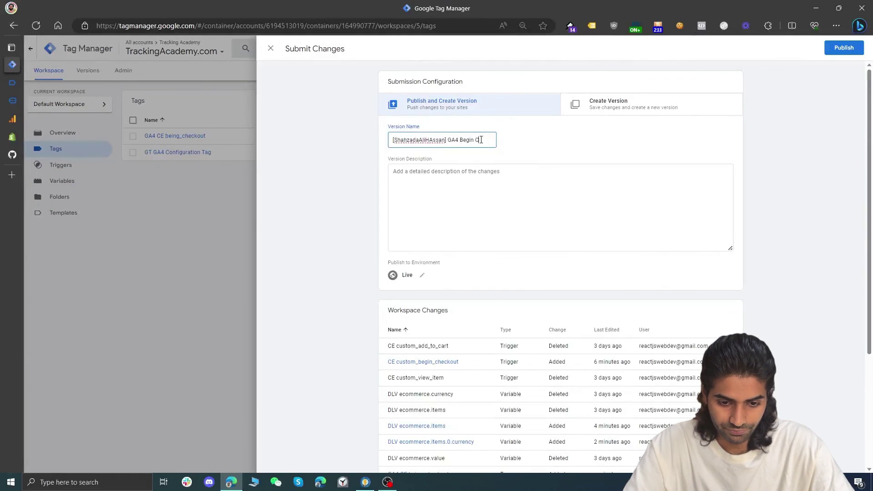
left_click(846, 53)
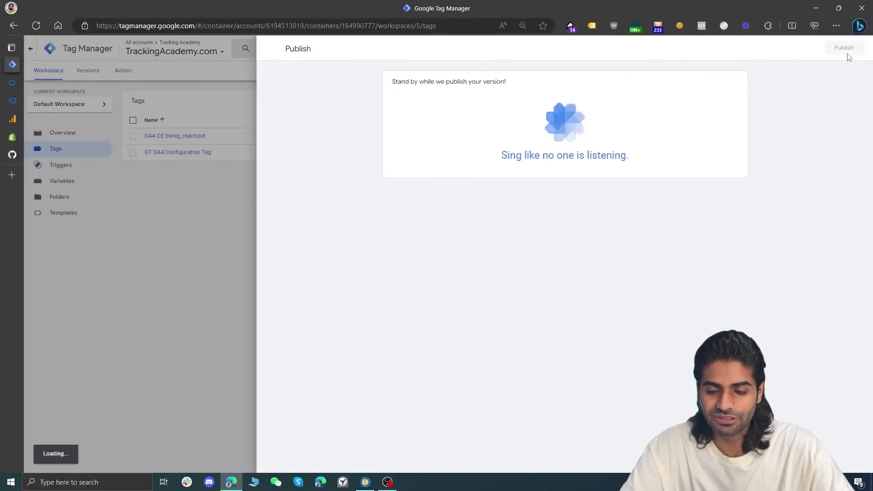